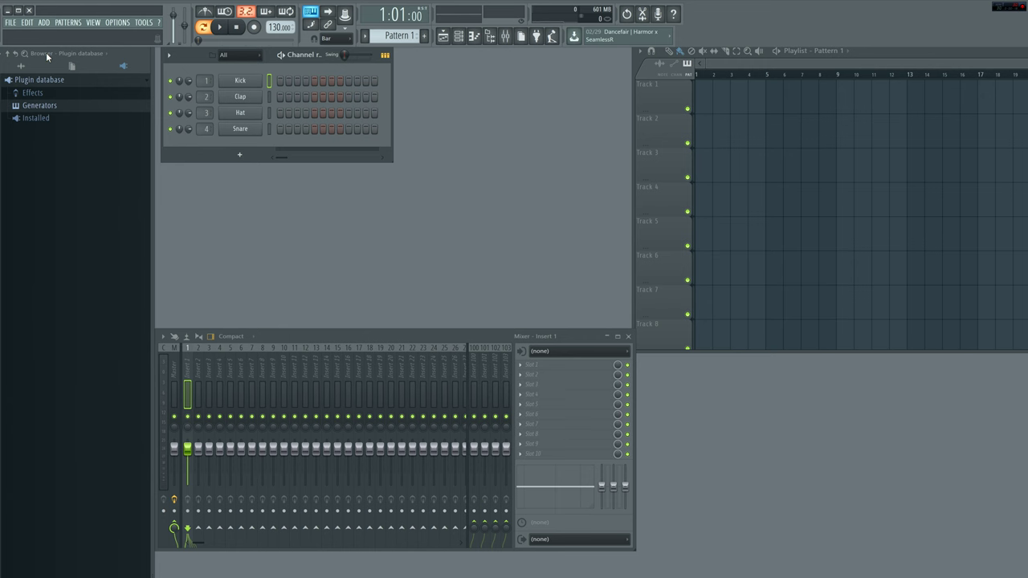
- Expand Generators in the plugin database to list 3x Osc, EZdrummer [64bit], PianoOne and TAL-Bassline
{"action": "left_click", "coordinate": [123, 67]}
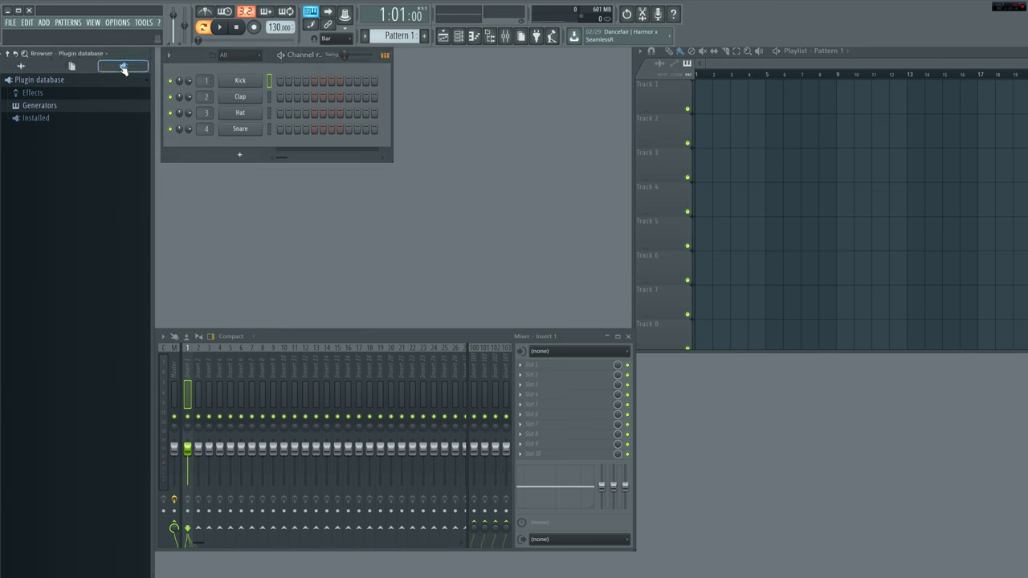
{"action": "left_click", "coordinate": [49, 107]}
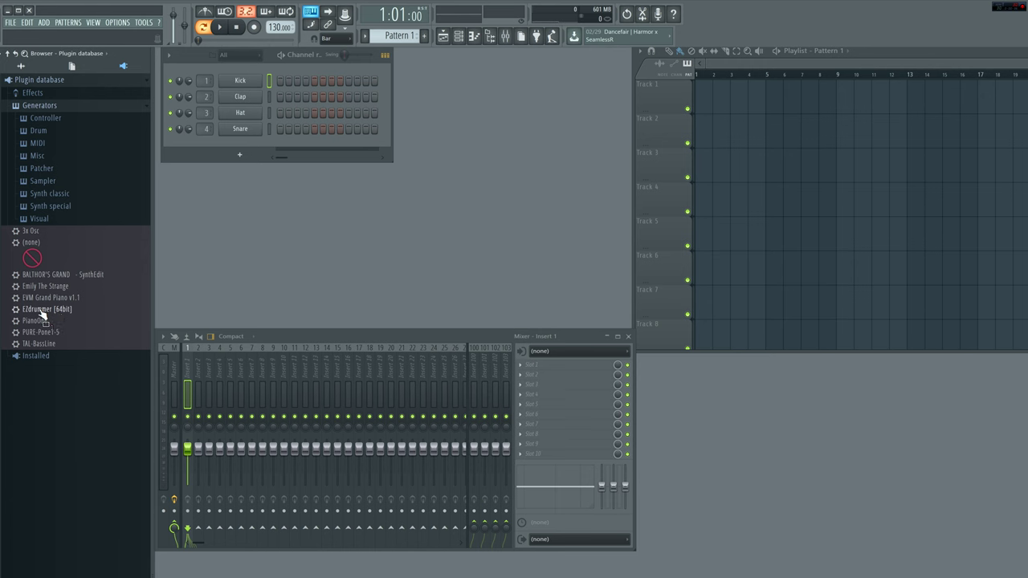
- Load EZdrummer [64bit] onto the Kick channel, then reposition the Mixer and EZdrummer windows
{"action": "left_click_drag", "start_coordinate": [41, 312], "coordinate": [249, 82]}
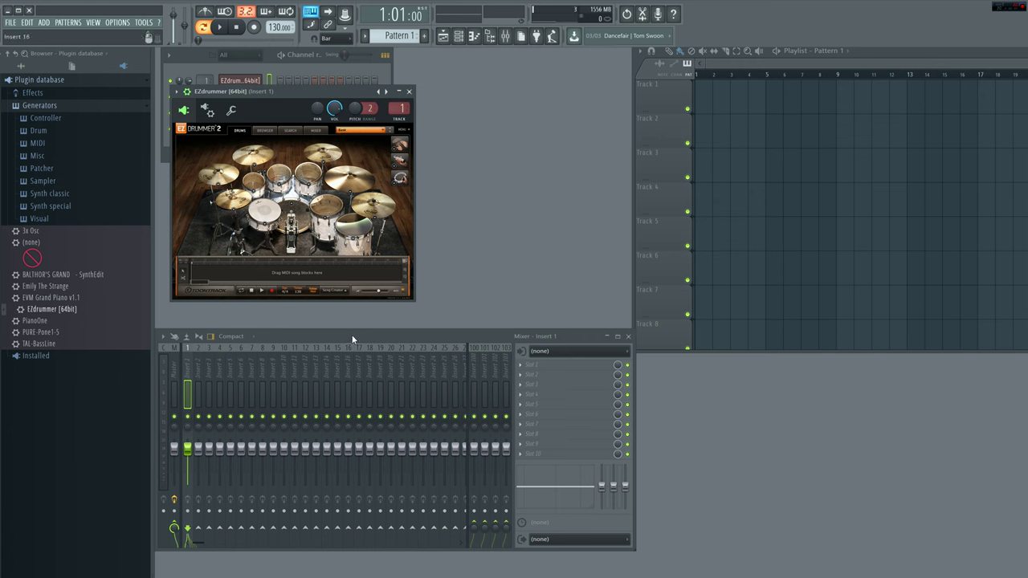
{"action": "left_click_drag", "start_coordinate": [352, 337], "coordinate": [351, 362]}
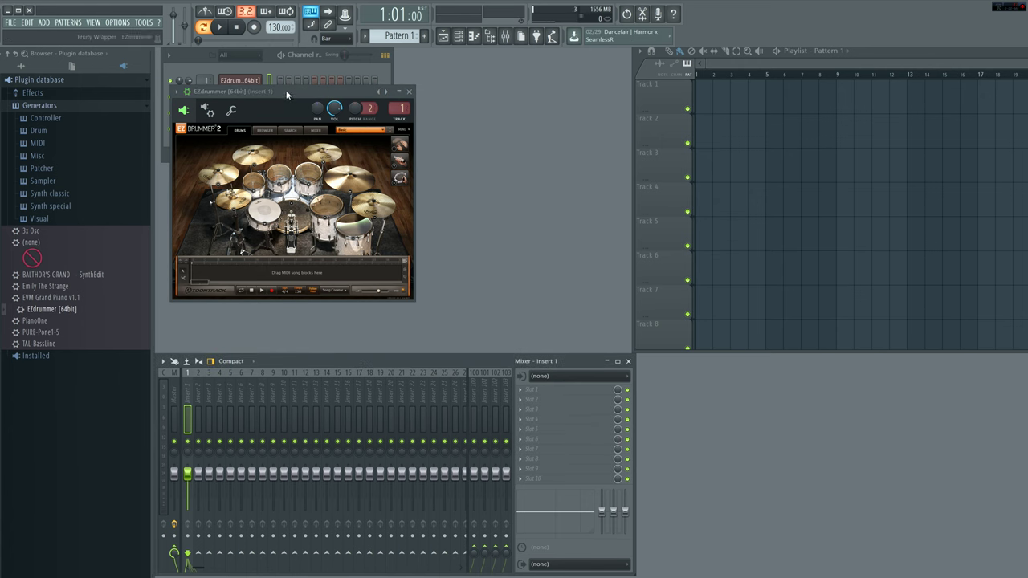
{"action": "left_click_drag", "start_coordinate": [284, 95], "coordinate": [310, 177]}
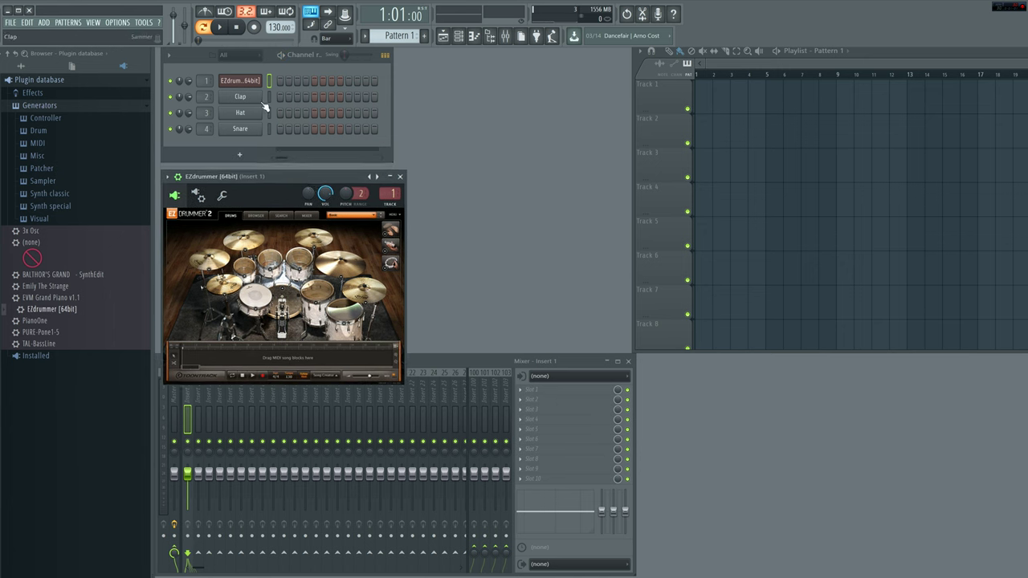
- Delete the Clap, Hat and Snare channels from the channel rack, confirming each deletion
{"action": "right_click", "coordinate": [235, 98]}
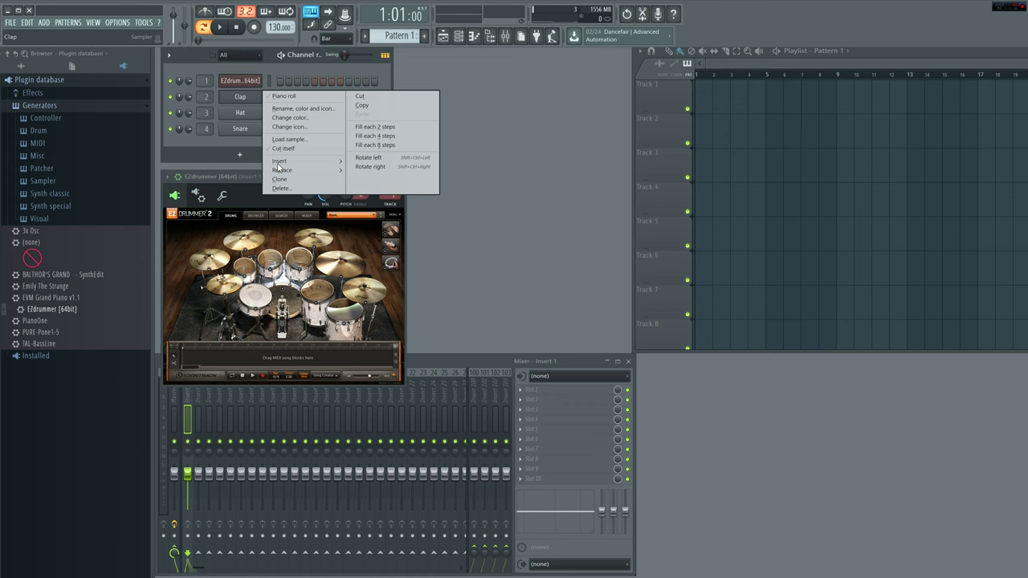
{"action": "left_click", "coordinate": [280, 188]}
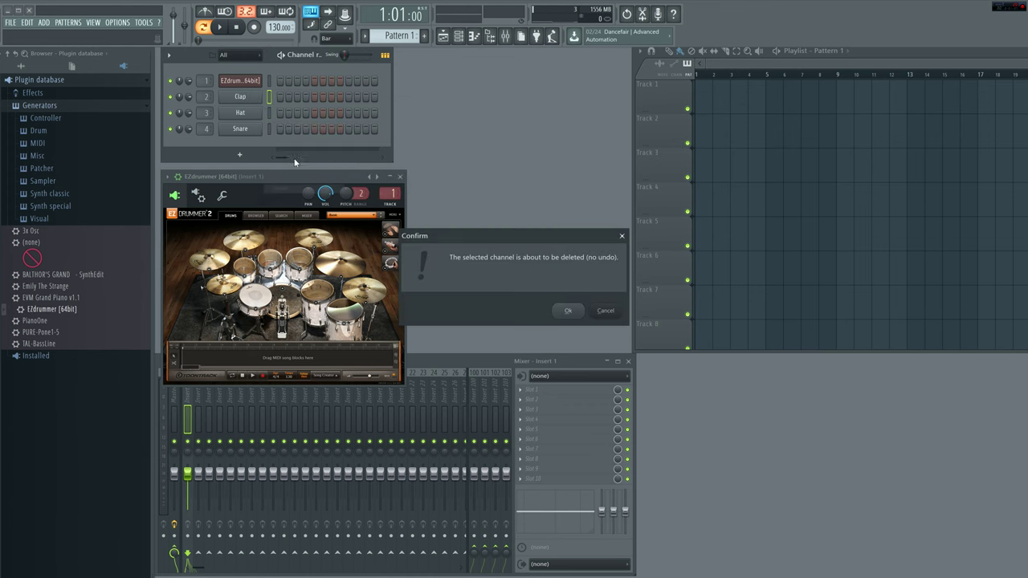
{"action": "left_click", "coordinate": [568, 311]}
{"action": "right_click", "coordinate": [245, 95]}
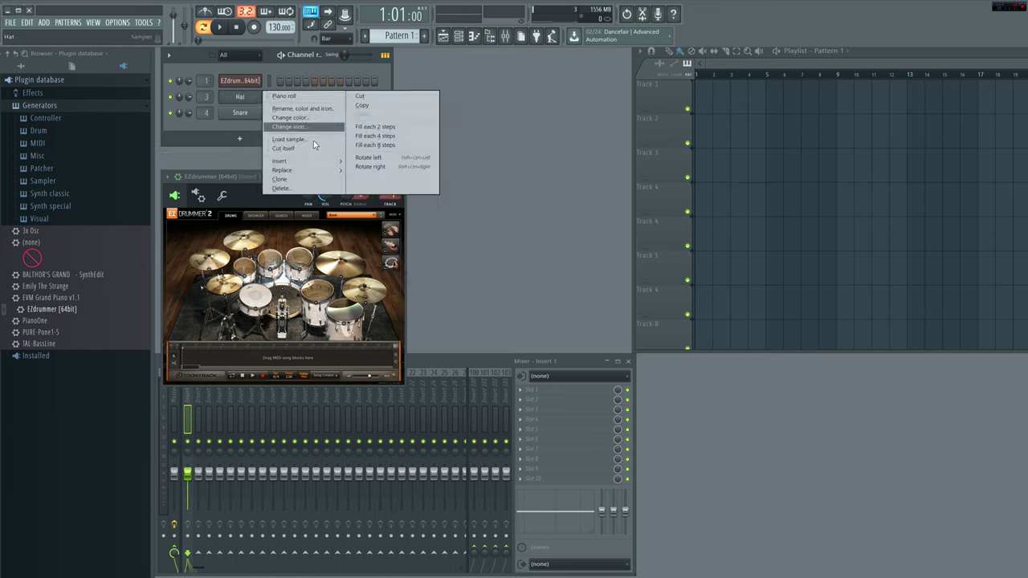
{"action": "left_click", "coordinate": [280, 188]}
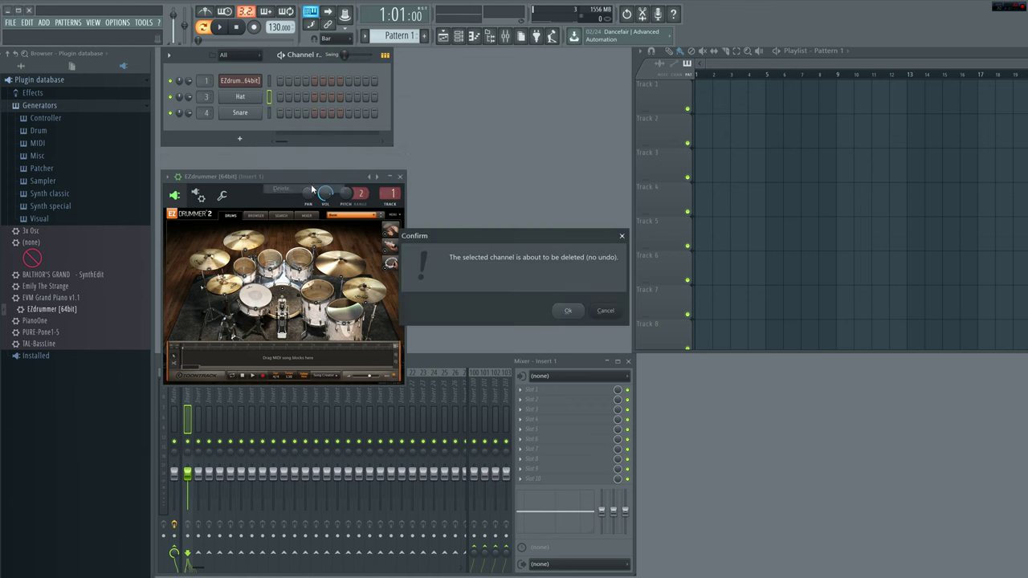
{"action": "left_click", "coordinate": [566, 309]}
{"action": "right_click", "coordinate": [245, 96]}
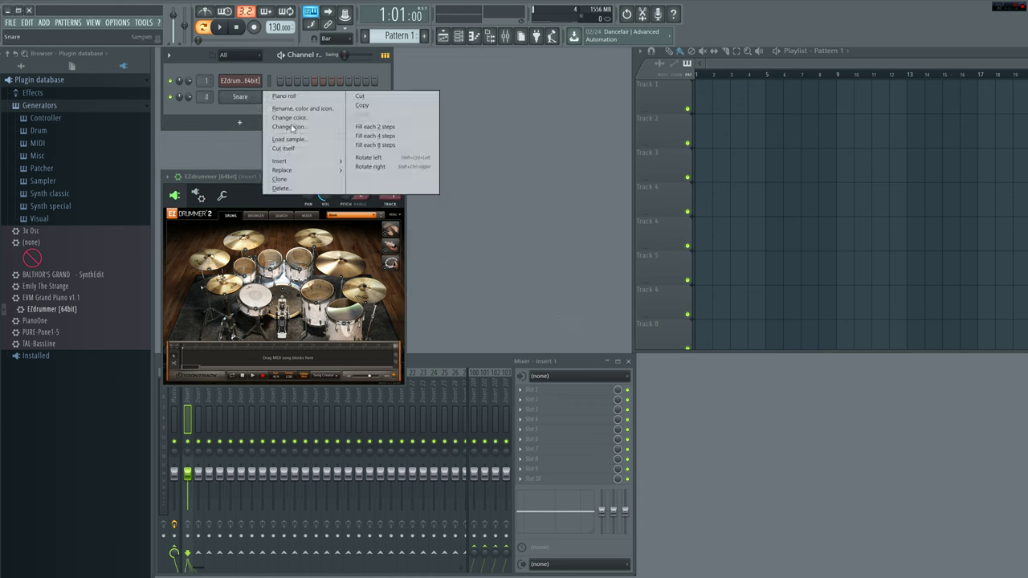
{"action": "left_click", "coordinate": [312, 189]}
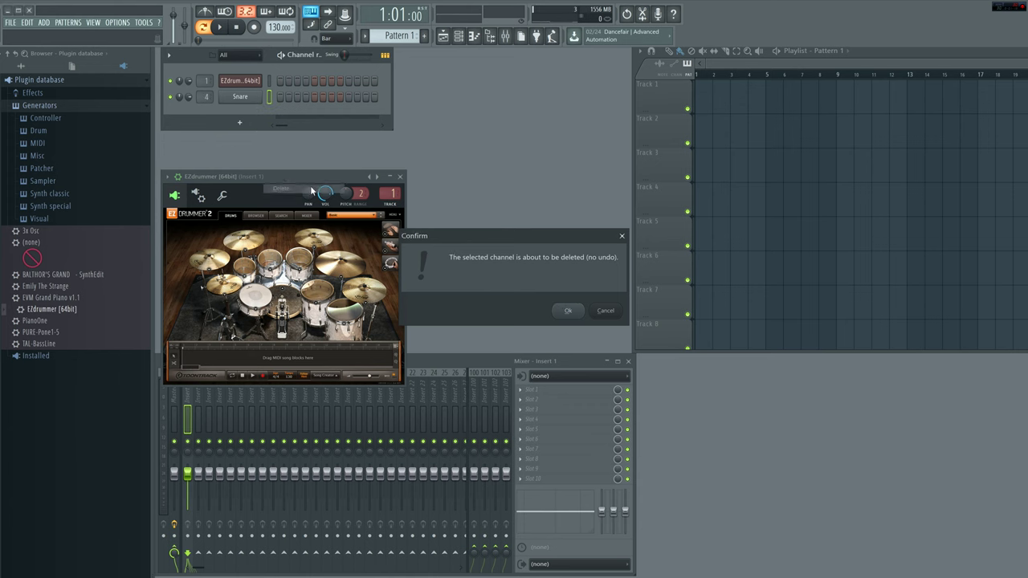
{"action": "left_click", "coordinate": [577, 311]}
- Move the EZdrummer window back up and test the floor tom and snare
{"action": "left_click_drag", "start_coordinate": [286, 176], "coordinate": [276, 132]}
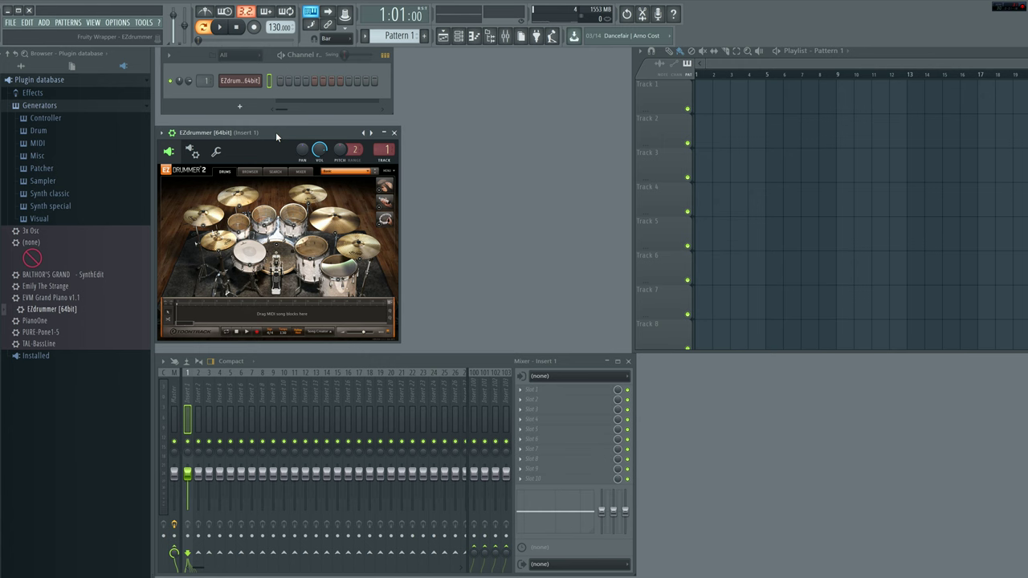
{"action": "left_click", "coordinate": [332, 273]}
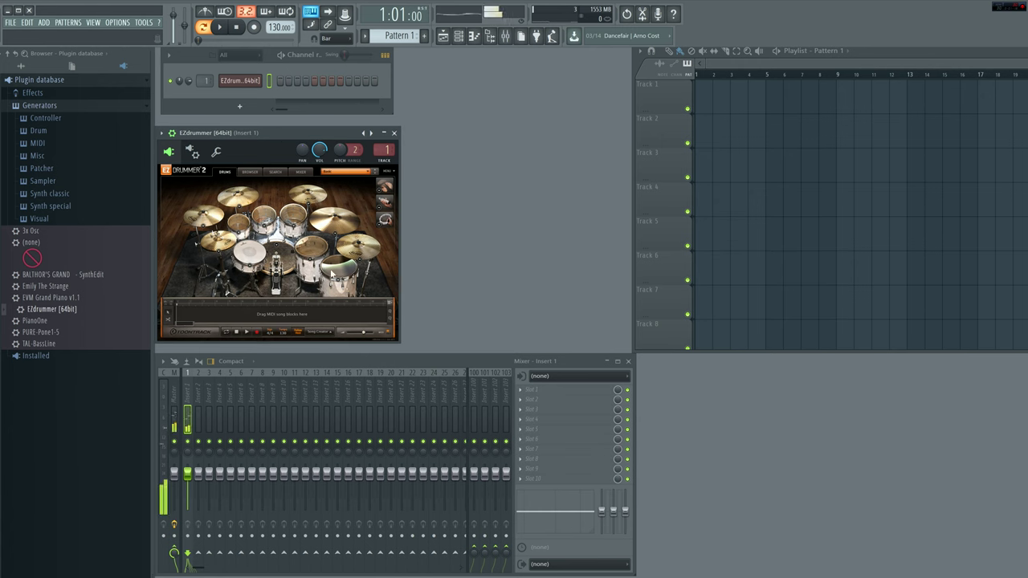
{"action": "left_click", "coordinate": [281, 262]}
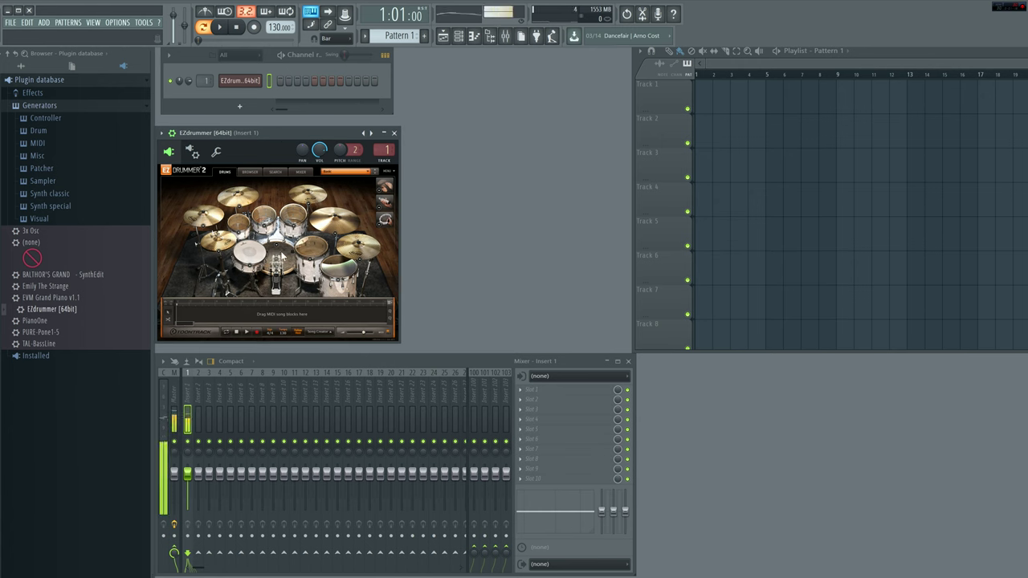
- Load the EZdrummer 2 Modern > Metal kit preset and audition several of its drums
{"action": "left_click", "coordinate": [368, 172]}
{"action": "mouse_move", "coordinate": [389, 185]}
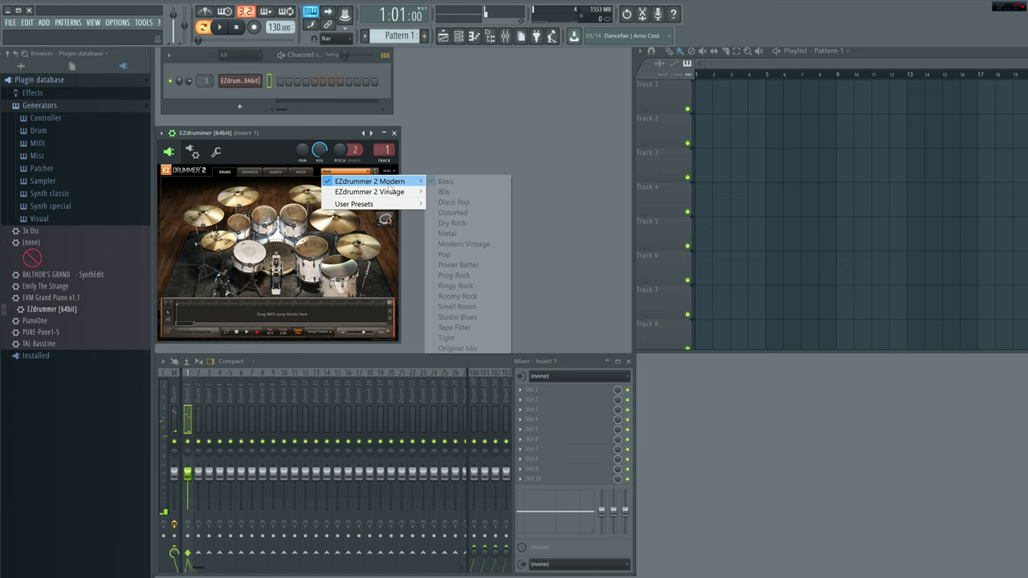
{"action": "left_click", "coordinate": [462, 233]}
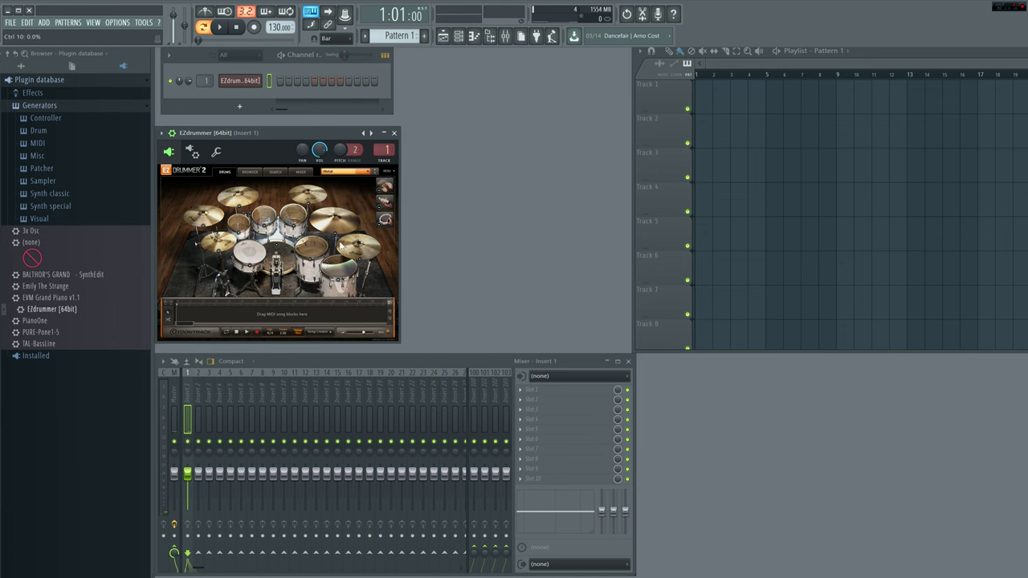
{"action": "left_click", "coordinate": [339, 268]}
{"action": "left_click", "coordinate": [312, 253]}
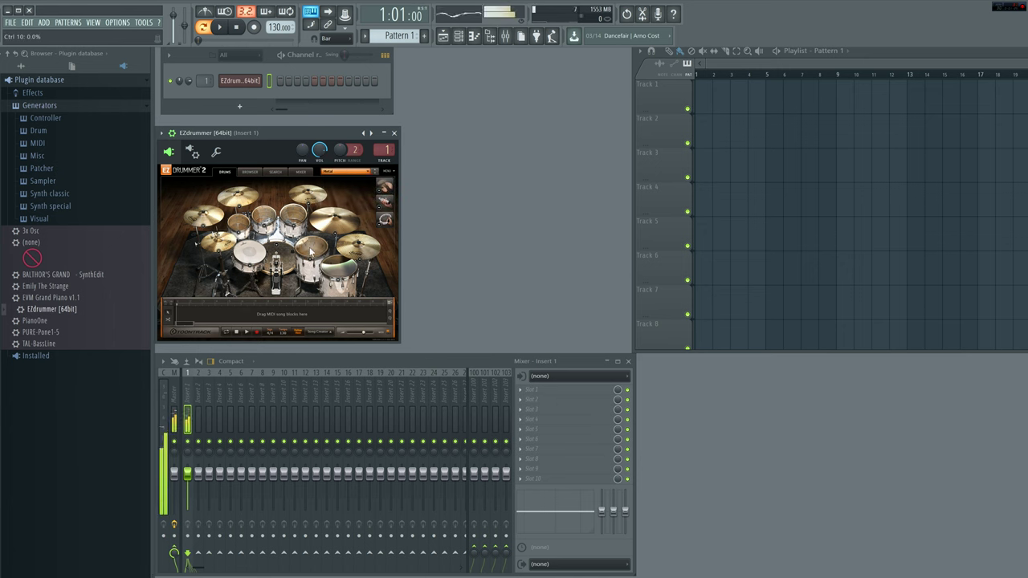
{"action": "left_click", "coordinate": [261, 262]}
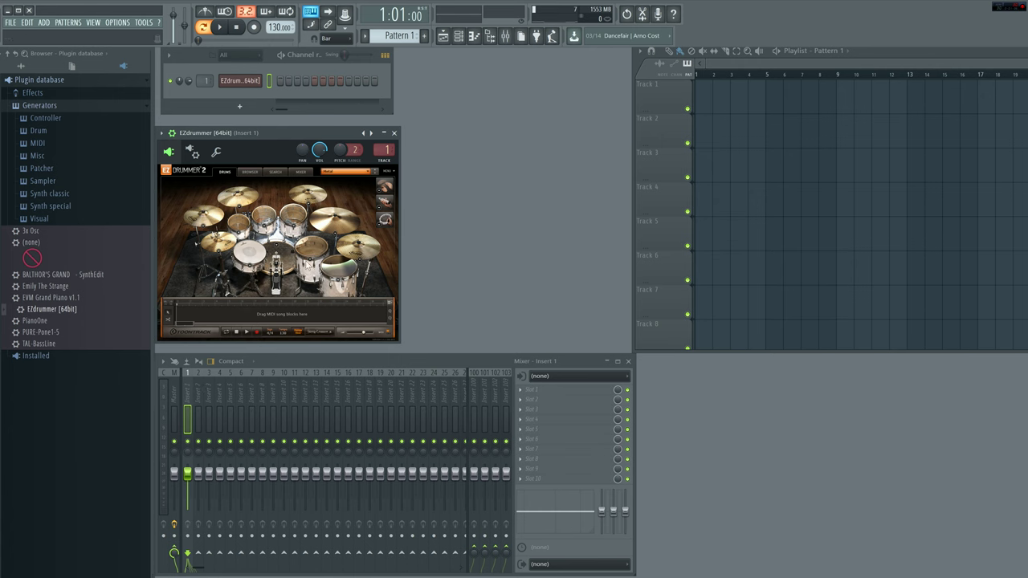
- Audition the tom, kick and snare of the Metal kit
{"action": "left_click", "coordinate": [306, 250]}
{"action": "left_click", "coordinate": [306, 250]}
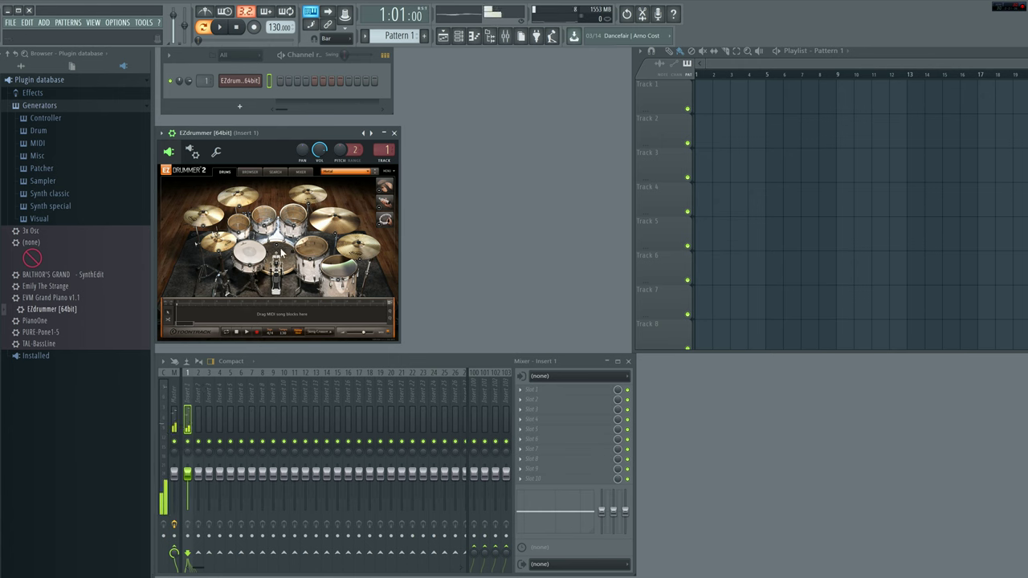
{"action": "left_click", "coordinate": [277, 263]}
{"action": "left_click", "coordinate": [257, 257]}
- Turn on Auto map outputs in EZdrummer's wrapper Processing settings
{"action": "left_click", "coordinate": [192, 152]}
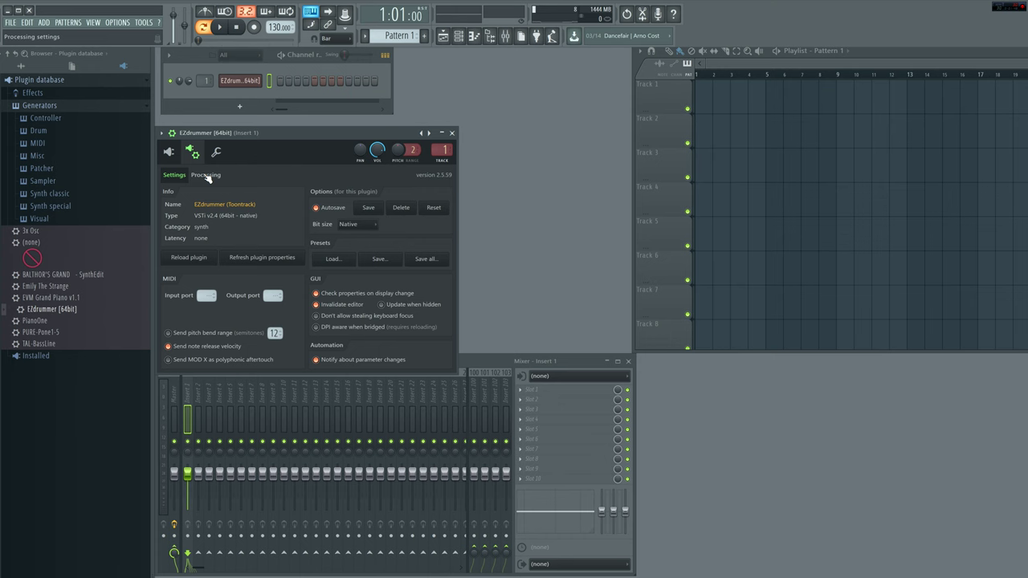
{"action": "left_click", "coordinate": [206, 175]}
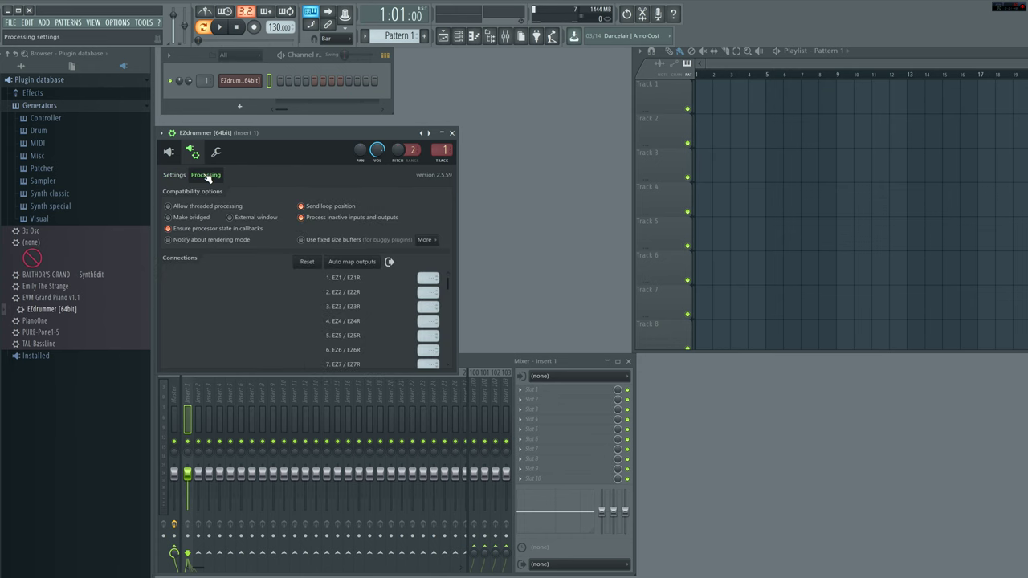
{"action": "left_click", "coordinate": [354, 264]}
- In EZdrummer's mixer, route Kick to Output 2, Snare to Output 3, and the next channels to Outputs 4–7
{"action": "left_click", "coordinate": [169, 153]}
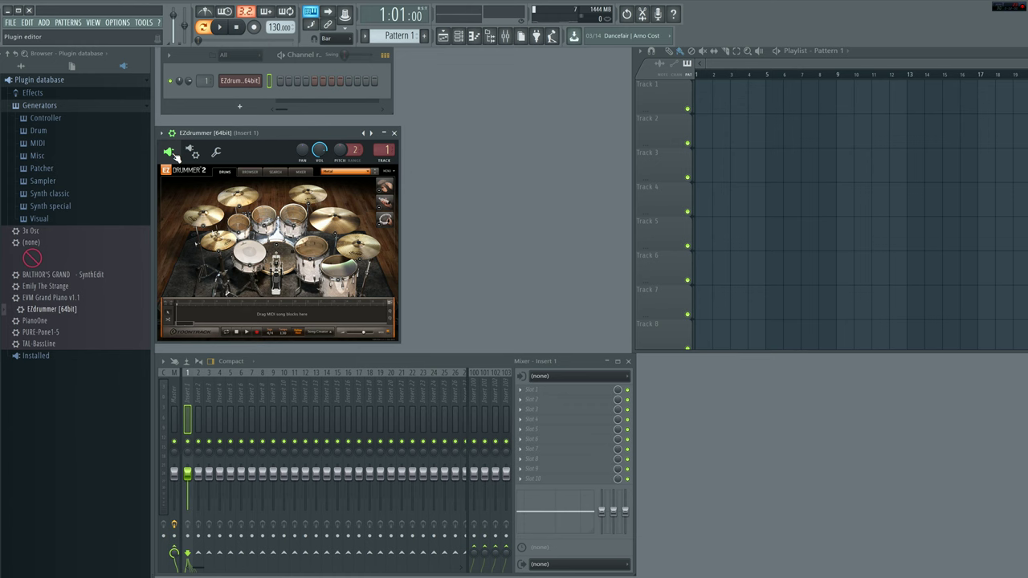
{"action": "left_click", "coordinate": [301, 172]}
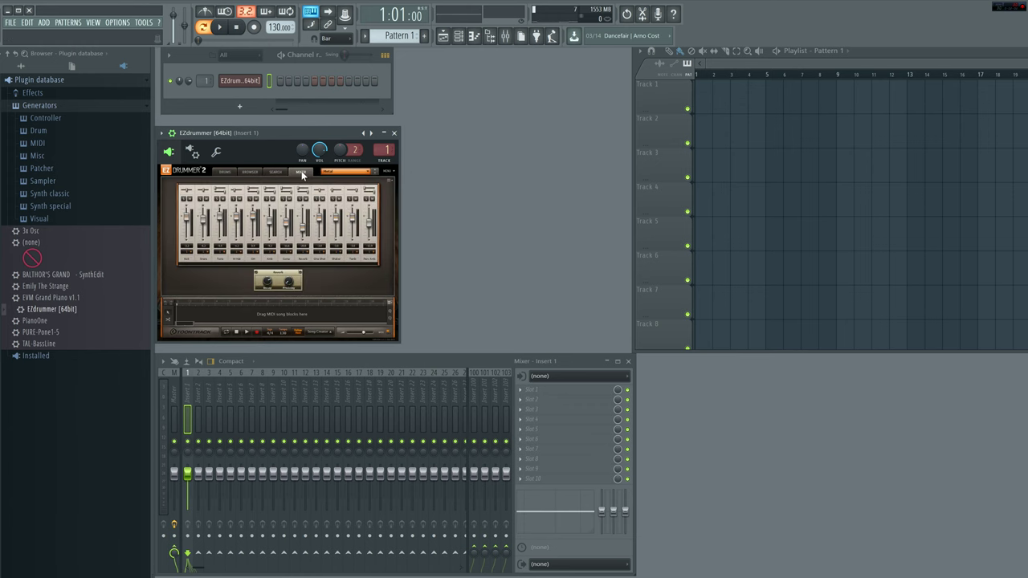
{"action": "left_click", "coordinate": [191, 255]}
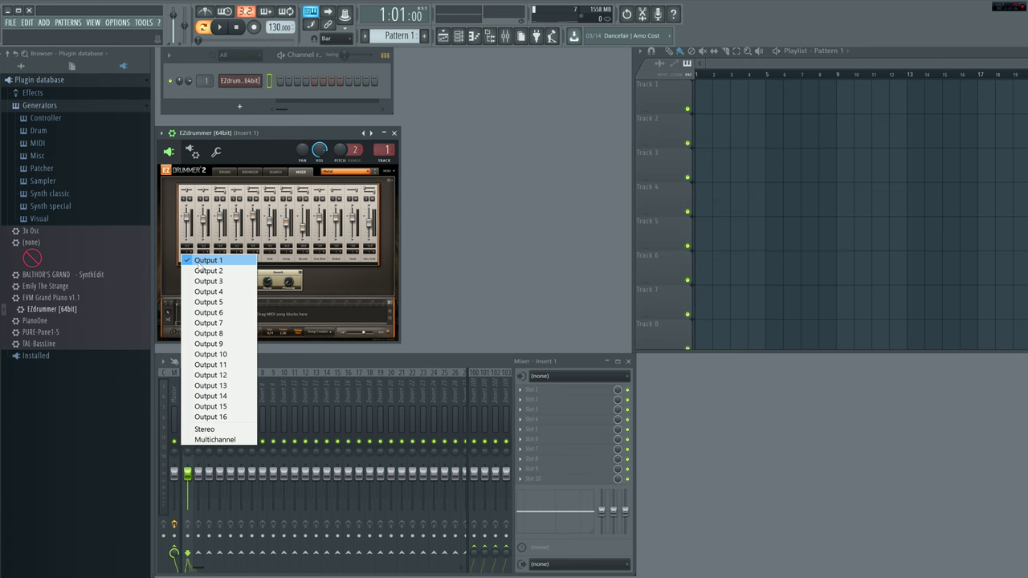
{"action": "left_click", "coordinate": [199, 271]}
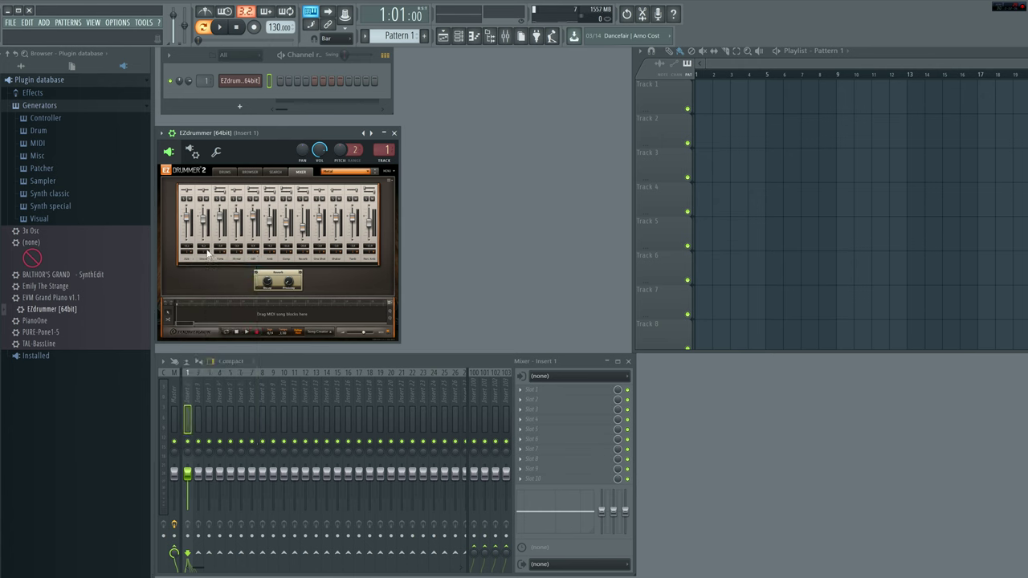
{"action": "left_click", "coordinate": [207, 254]}
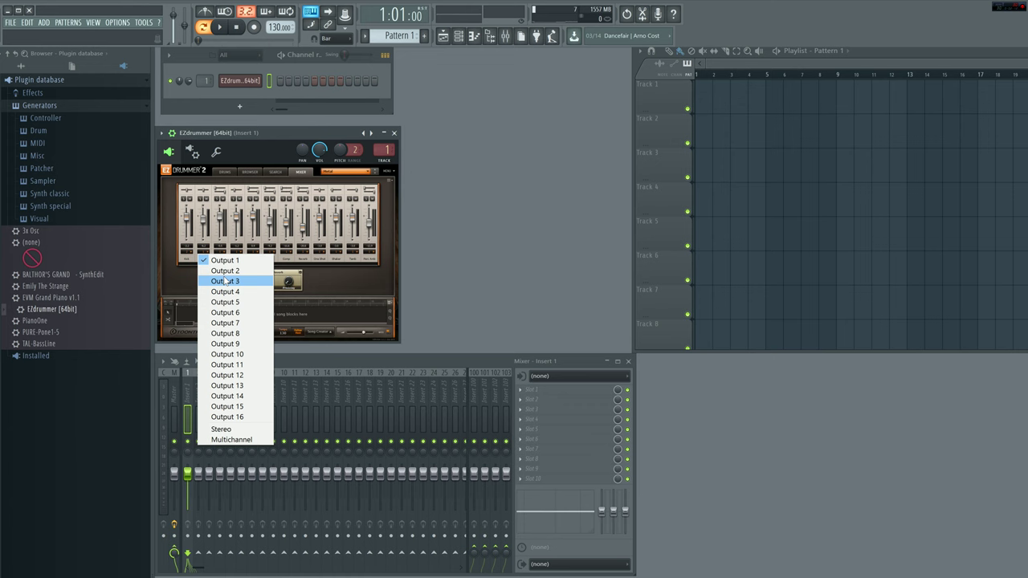
{"action": "left_click", "coordinate": [226, 281]}
{"action": "left_click", "coordinate": [224, 256]}
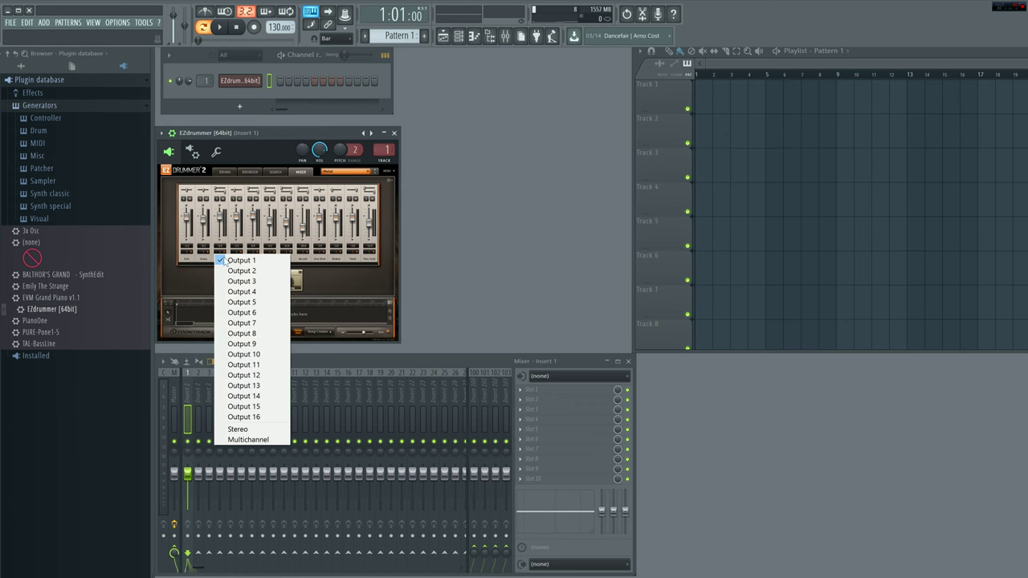
{"action": "left_click", "coordinate": [241, 292]}
{"action": "left_click", "coordinate": [240, 256]}
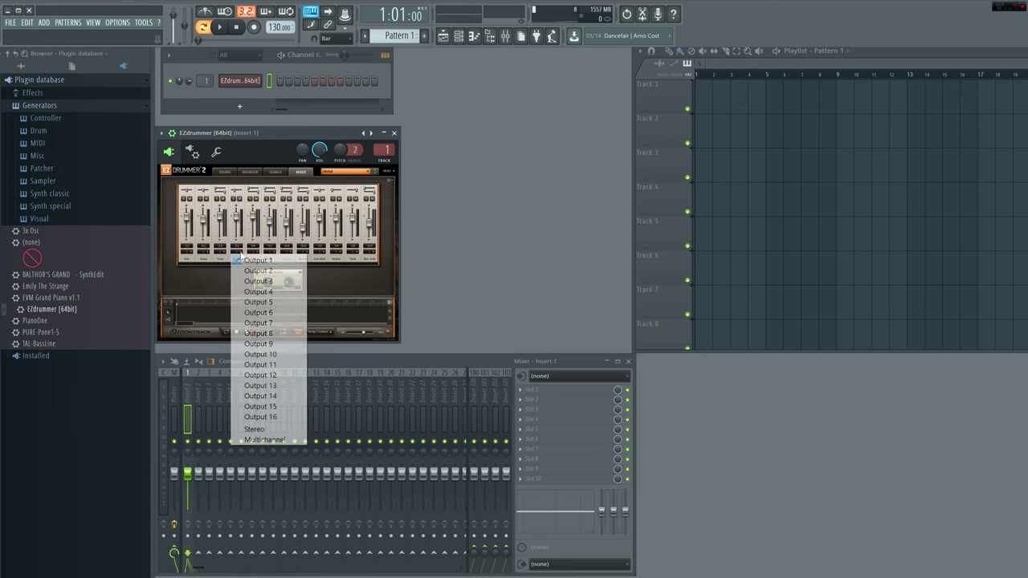
{"action": "left_click", "coordinate": [262, 301]}
{"action": "left_click", "coordinate": [257, 255]}
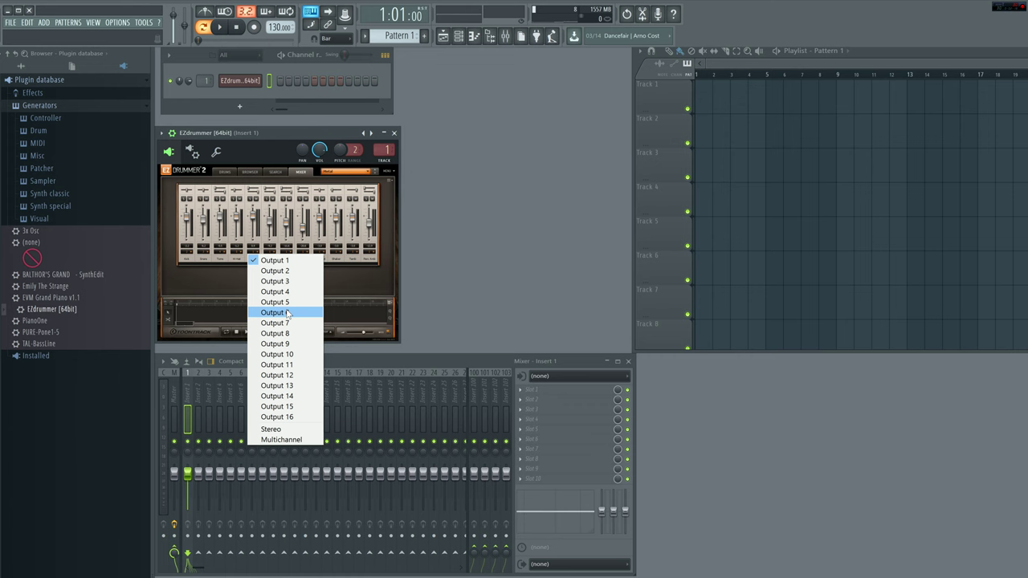
{"action": "left_click", "coordinate": [287, 312]}
{"action": "left_click", "coordinate": [273, 255]}
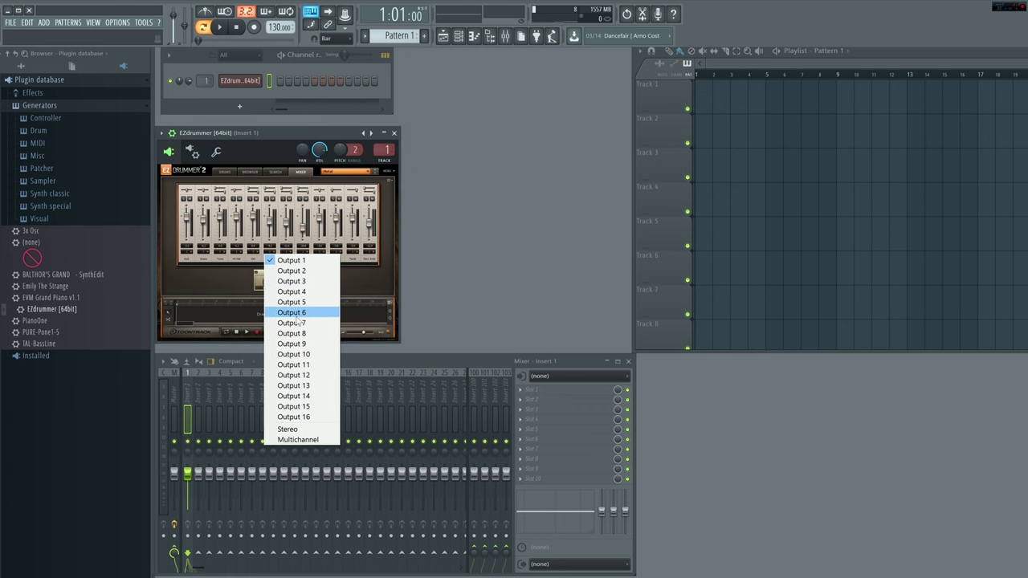
{"action": "left_click", "coordinate": [285, 325]}
- Route the remaining EZdrummer channels, including Reverb on Output 9, to Outputs 8 through 13
{"action": "left_click", "coordinate": [293, 258]}
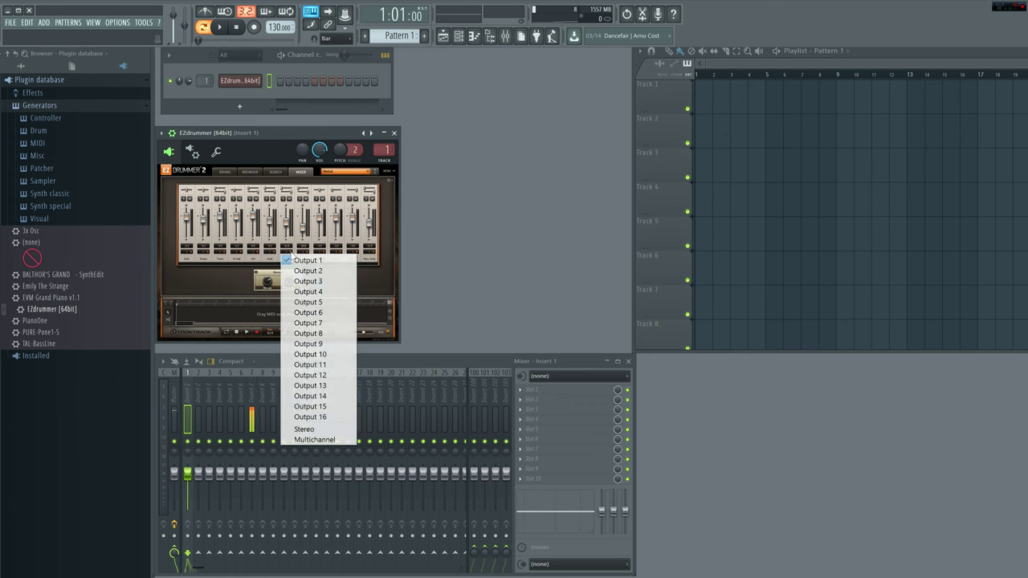
{"action": "left_click", "coordinate": [323, 333]}
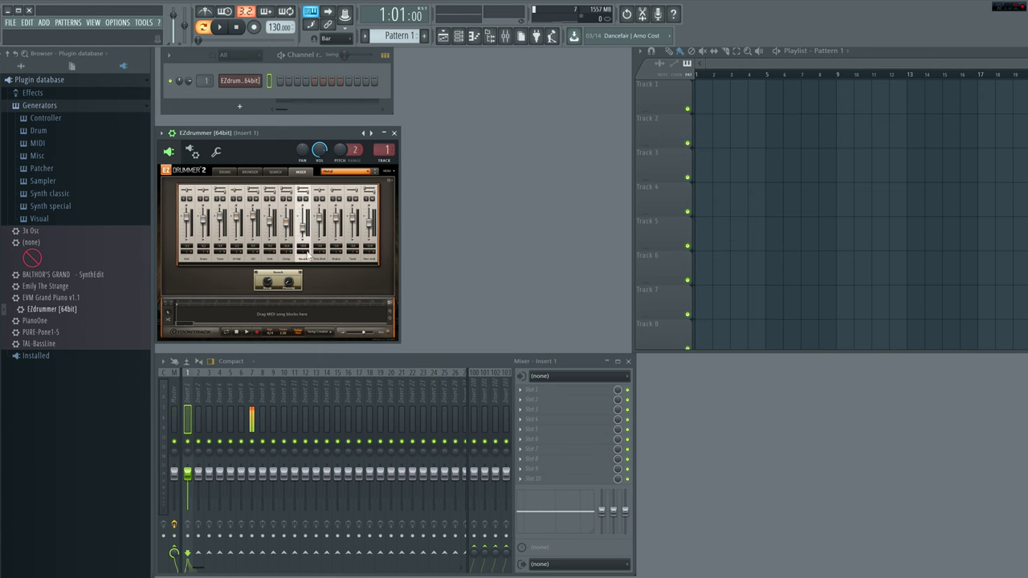
{"action": "left_click", "coordinate": [308, 257]}
{"action": "left_click", "coordinate": [330, 343]}
{"action": "left_click", "coordinate": [324, 258]}
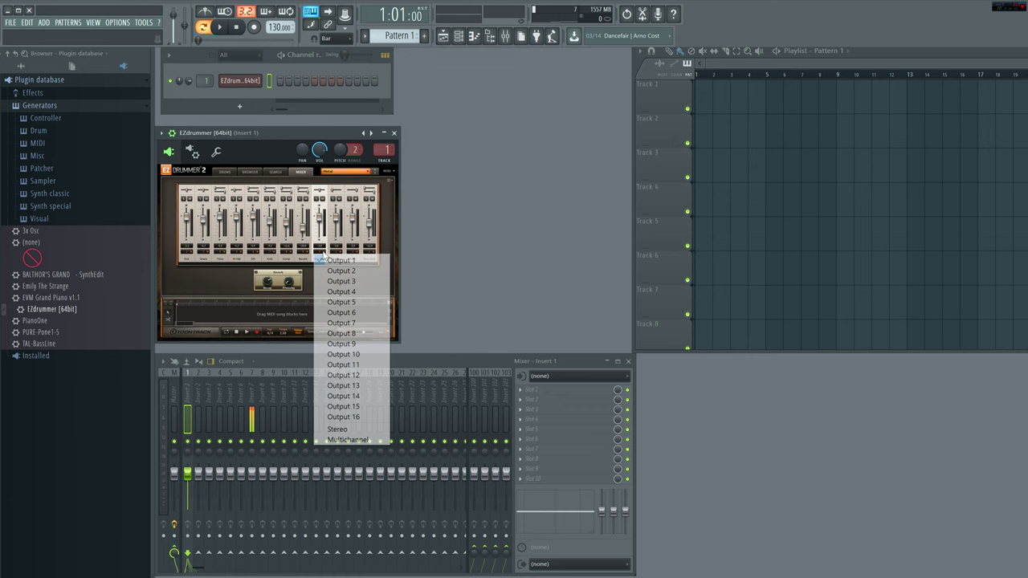
{"action": "left_click", "coordinate": [360, 354]}
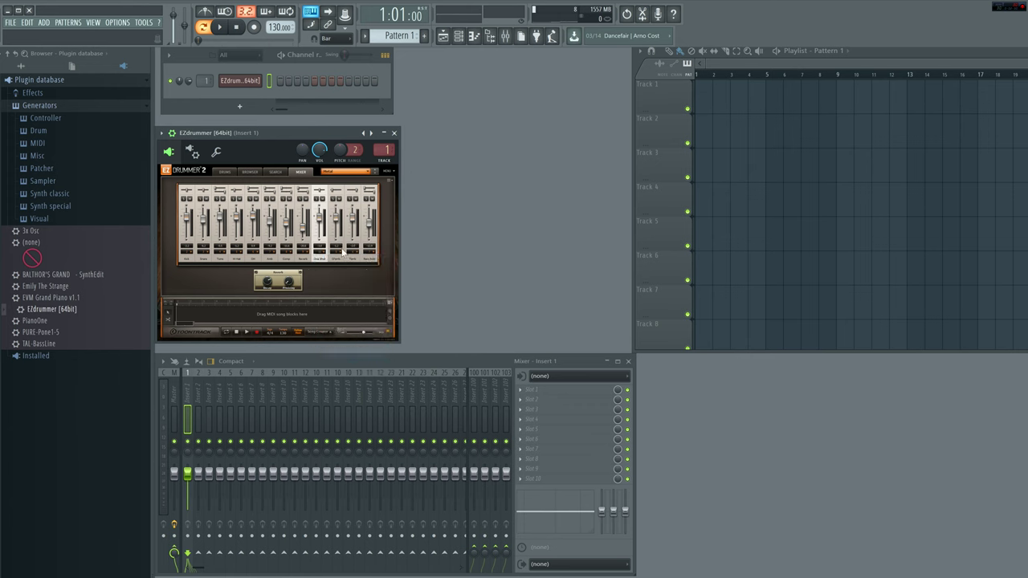
{"action": "left_click", "coordinate": [340, 257]}
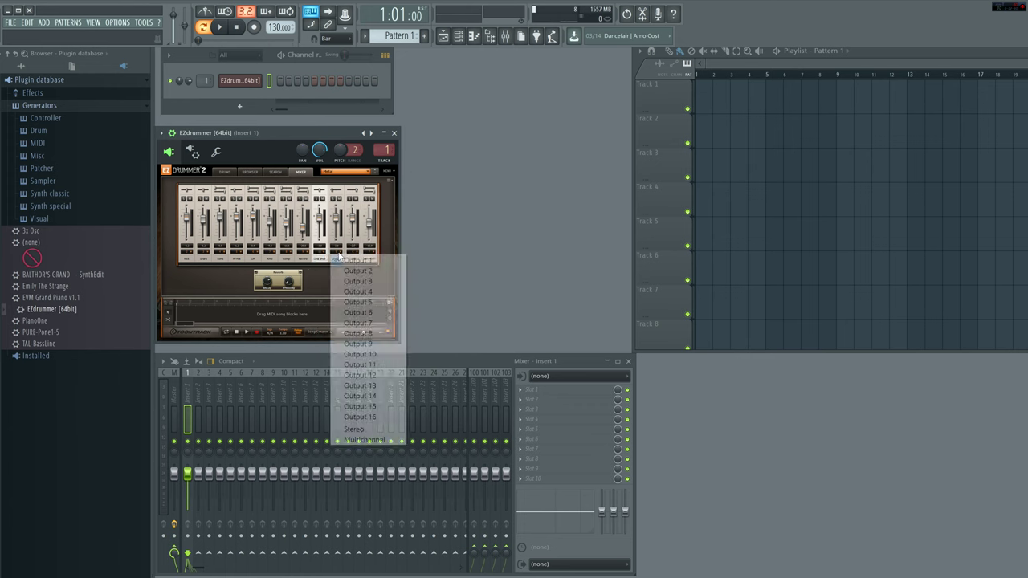
{"action": "left_click", "coordinate": [361, 363]}
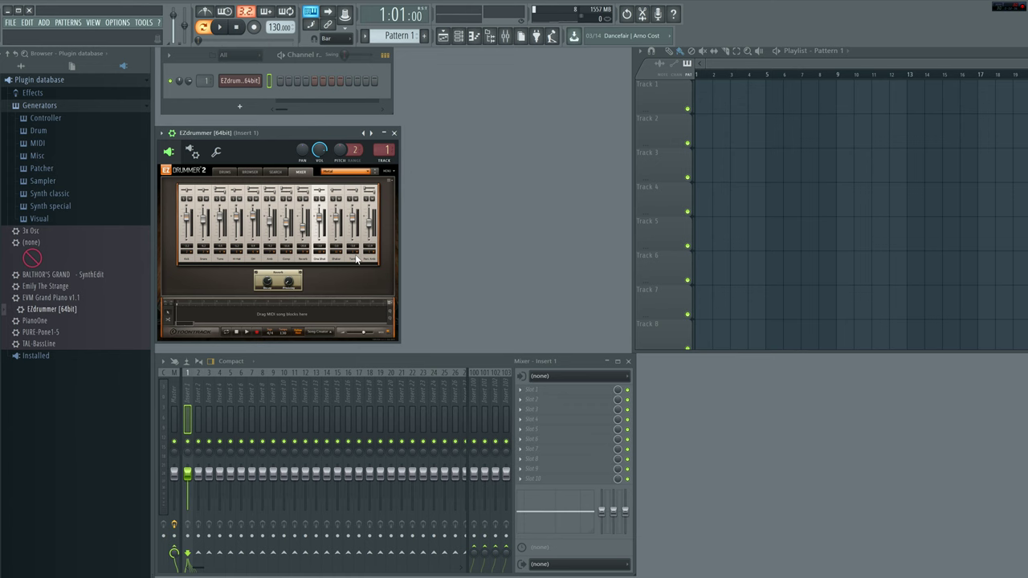
{"action": "left_click", "coordinate": [356, 255]}
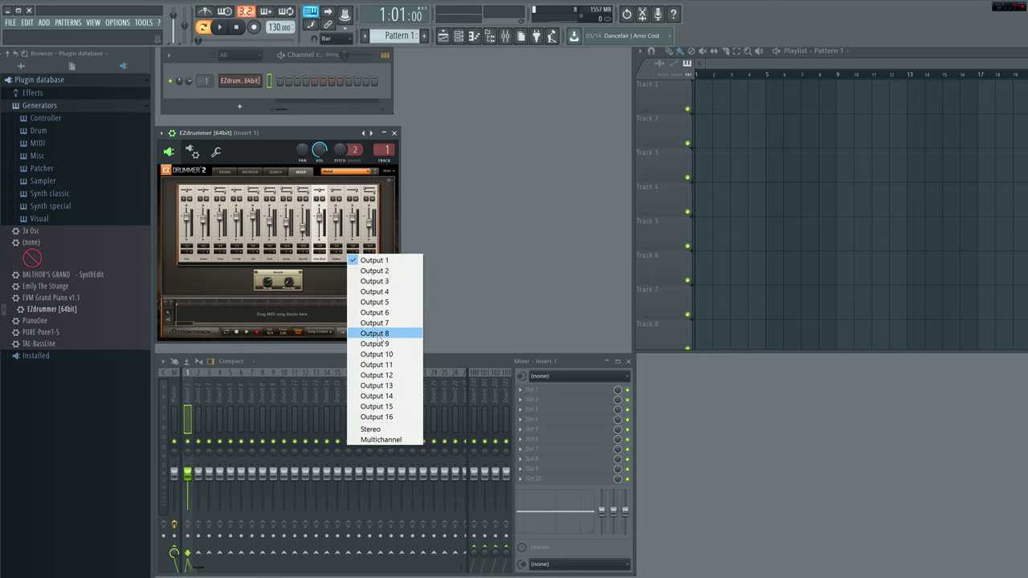
{"action": "left_click", "coordinate": [387, 376]}
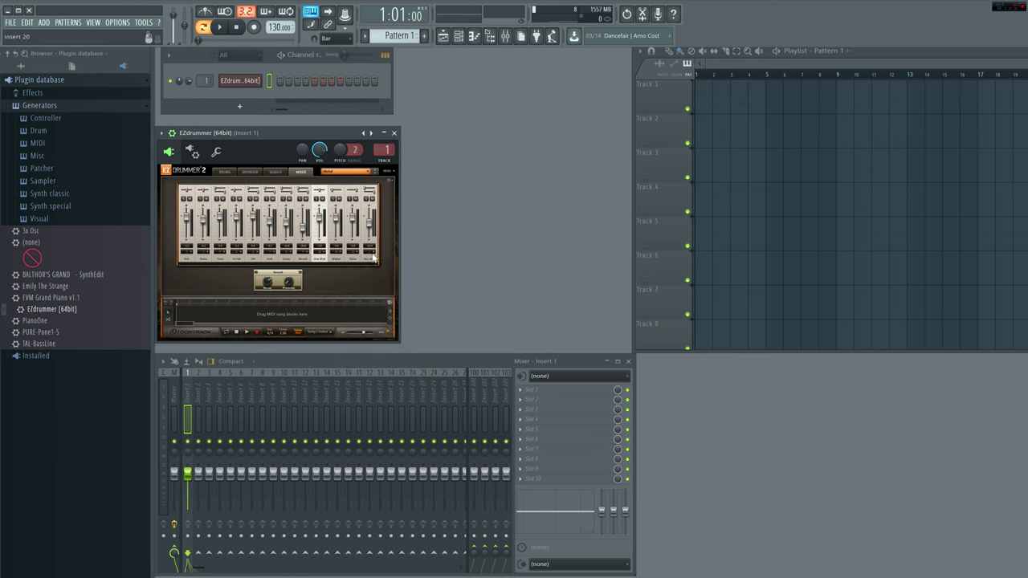
{"action": "left_click", "coordinate": [372, 257]}
{"action": "left_click", "coordinate": [402, 385]}
- Show EZdrummer's DRUMS view and hit toms, snare, kick and cymbals to check each mixer insert
{"action": "left_click", "coordinate": [224, 173]}
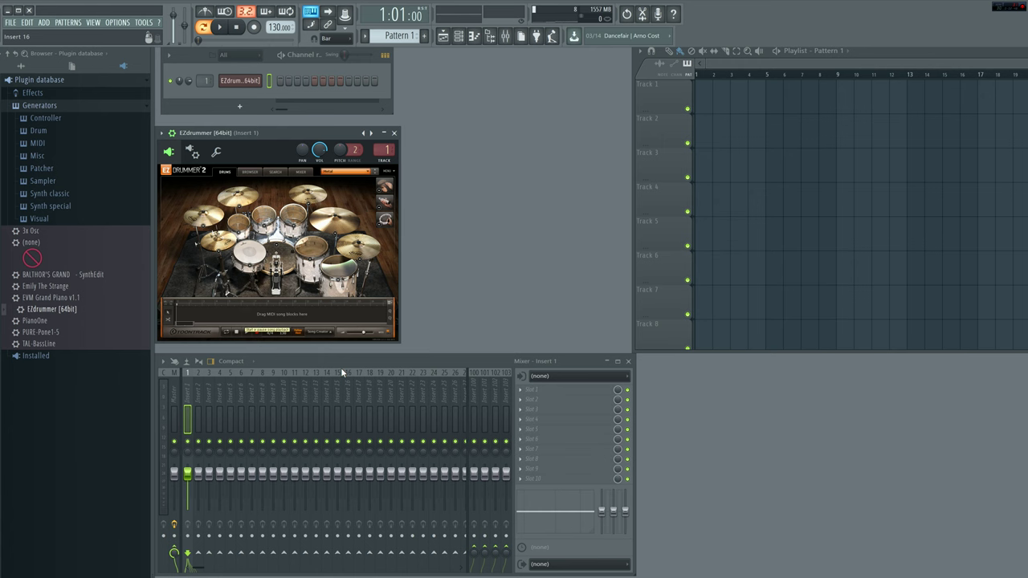
{"action": "left_click", "coordinate": [338, 276]}
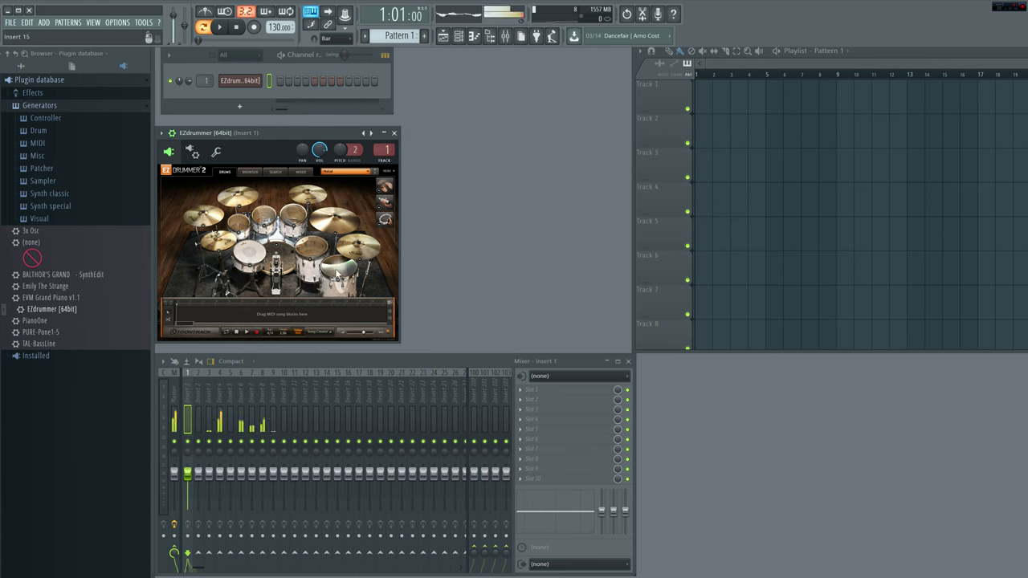
{"action": "left_click", "coordinate": [315, 254]}
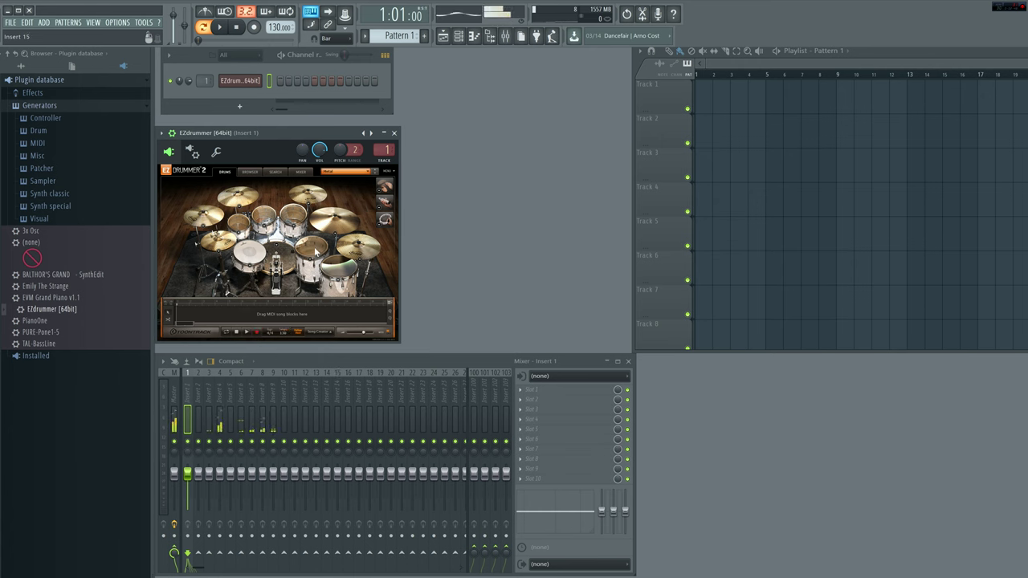
{"action": "left_click", "coordinate": [293, 214]}
{"action": "left_click", "coordinate": [263, 214]}
{"action": "left_click", "coordinate": [385, 220]}
{"action": "left_click", "coordinate": [384, 202]}
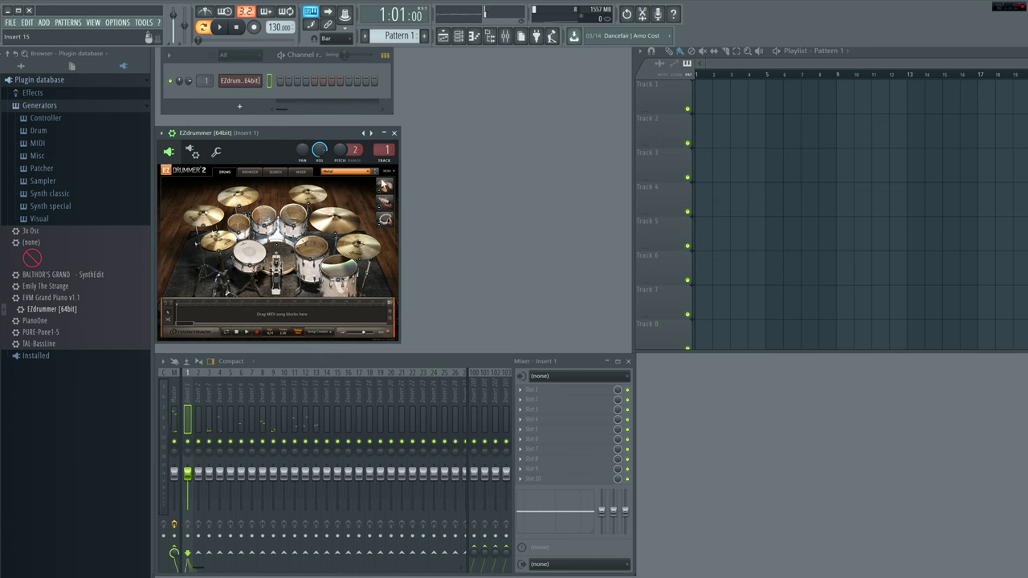
{"action": "left_click", "coordinate": [384, 188]}
{"action": "left_click", "coordinate": [294, 215]}
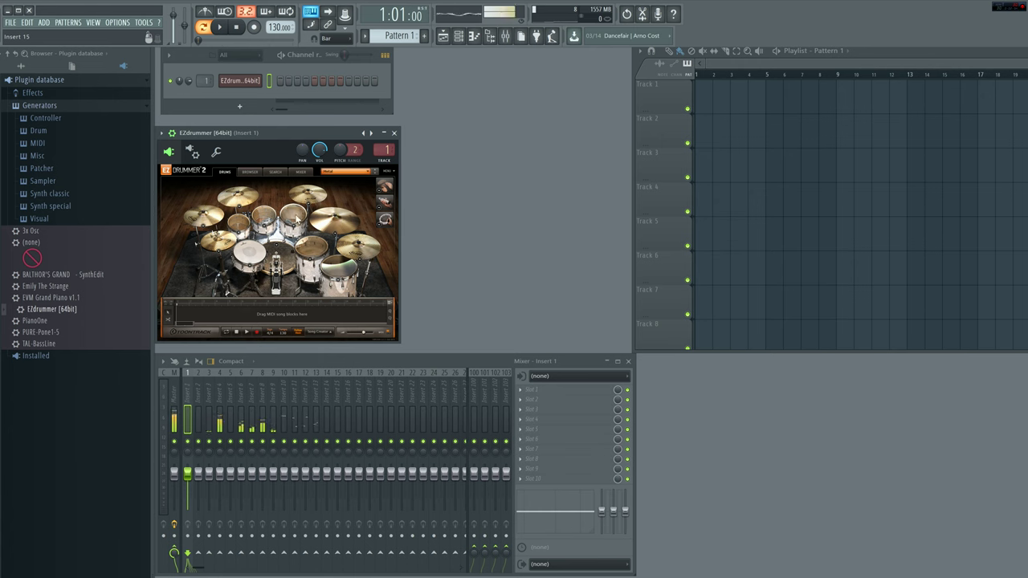
{"action": "left_click", "coordinate": [228, 248]}
{"action": "left_click", "coordinate": [207, 215]}
{"action": "left_click", "coordinate": [238, 195]}
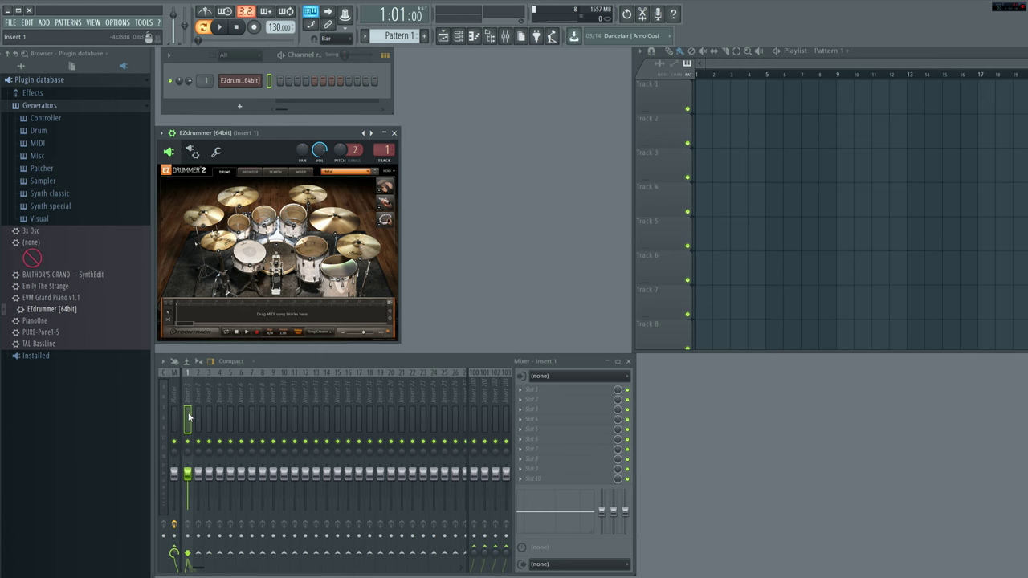
- Select mixer inserts 1–16 and create a submix from them named Drums
{"action": "left_click_drag", "start_coordinate": [187, 410], "coordinate": [216, 416]}
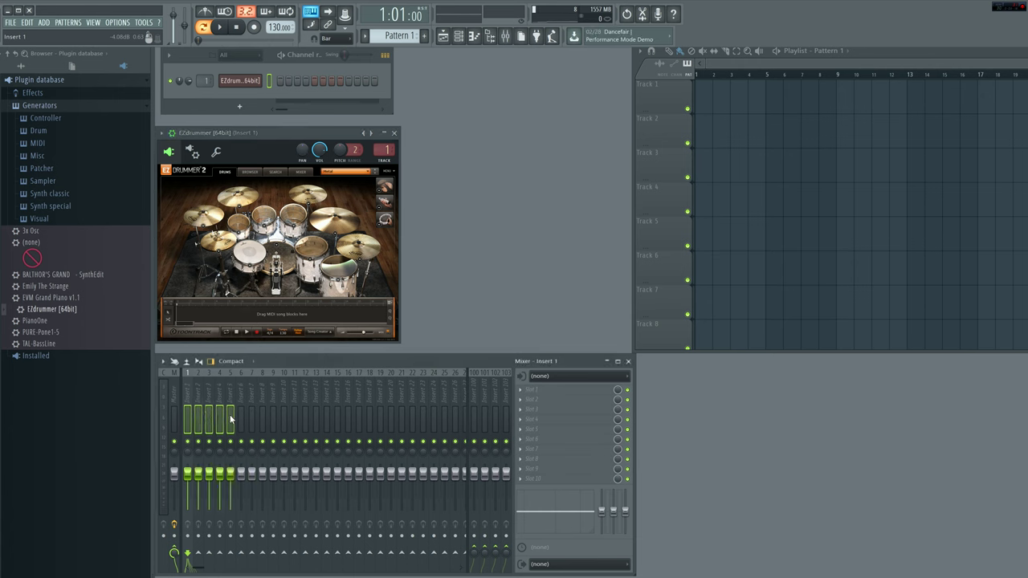
{"action": "left_click_drag", "start_coordinate": [231, 418], "coordinate": [352, 432]}
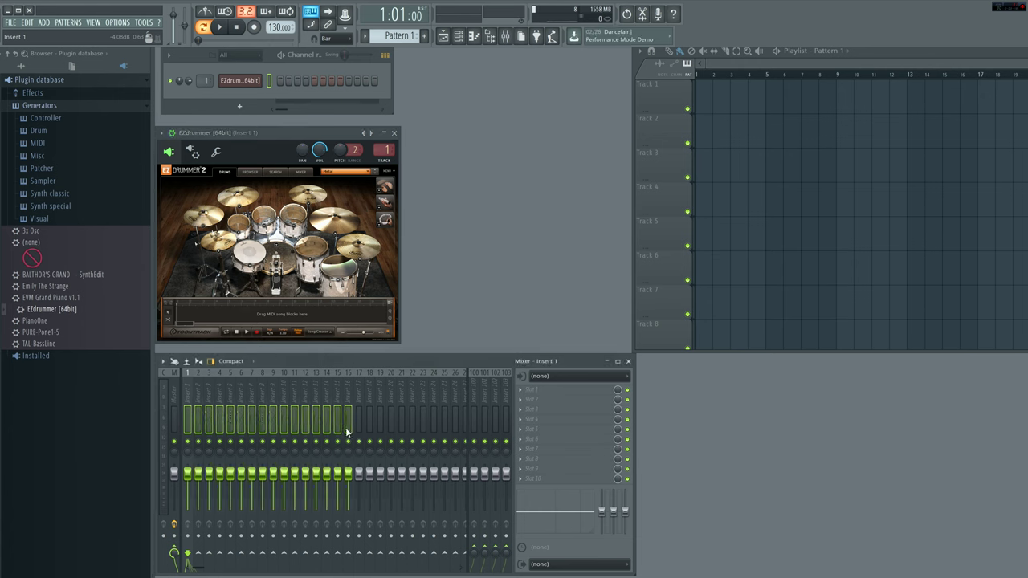
{"action": "right_click", "coordinate": [190, 420]}
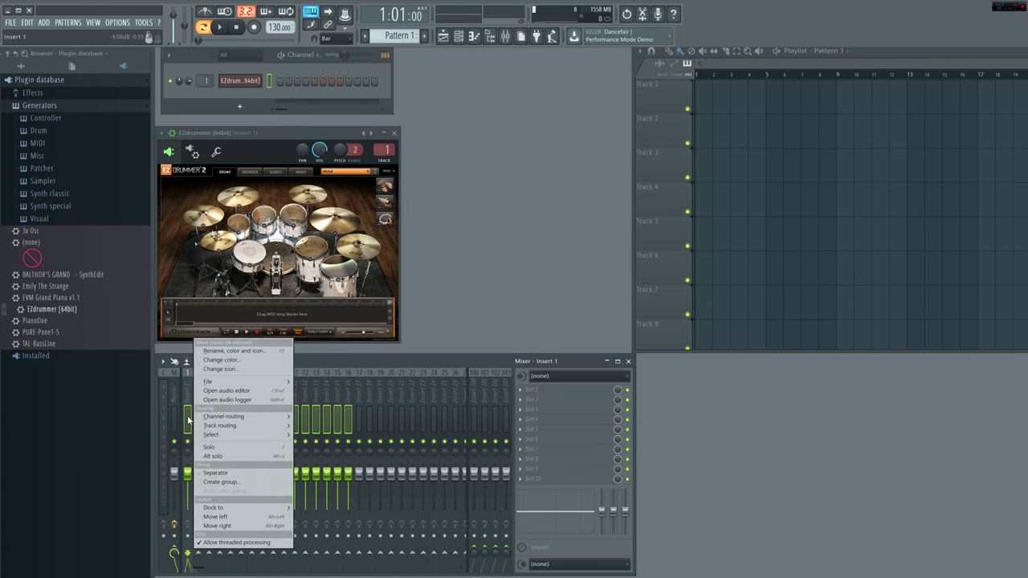
{"action": "mouse_move", "coordinate": [238, 426]}
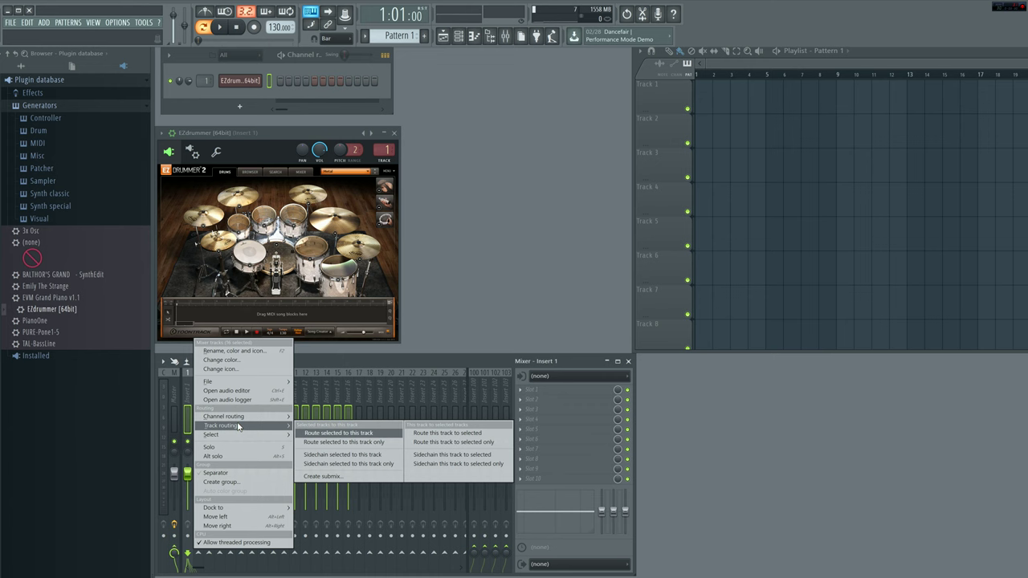
{"action": "left_click", "coordinate": [365, 479]}
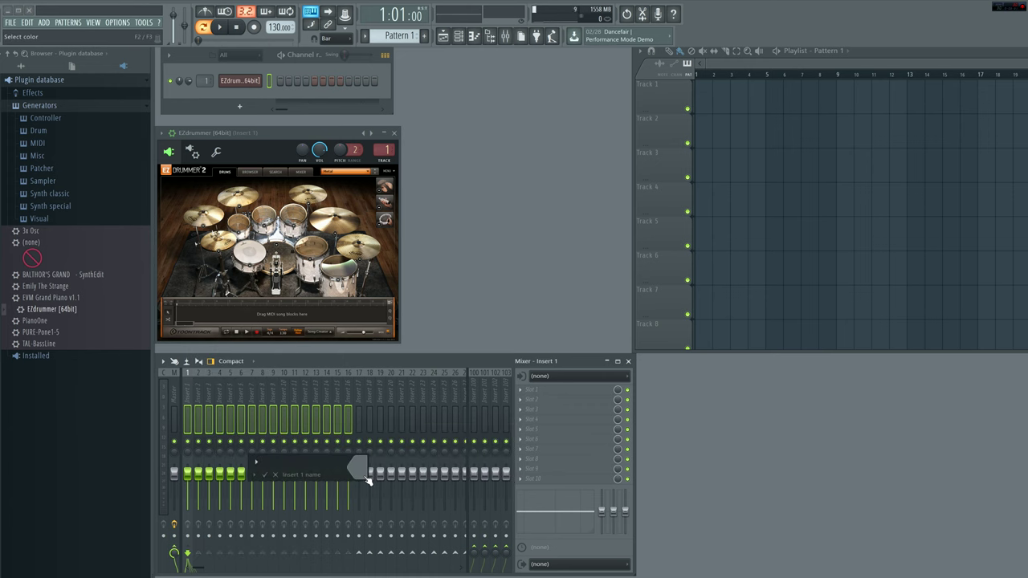
{"action": "type", "text": "Drums"}
{"action": "key", "text": "Return"}
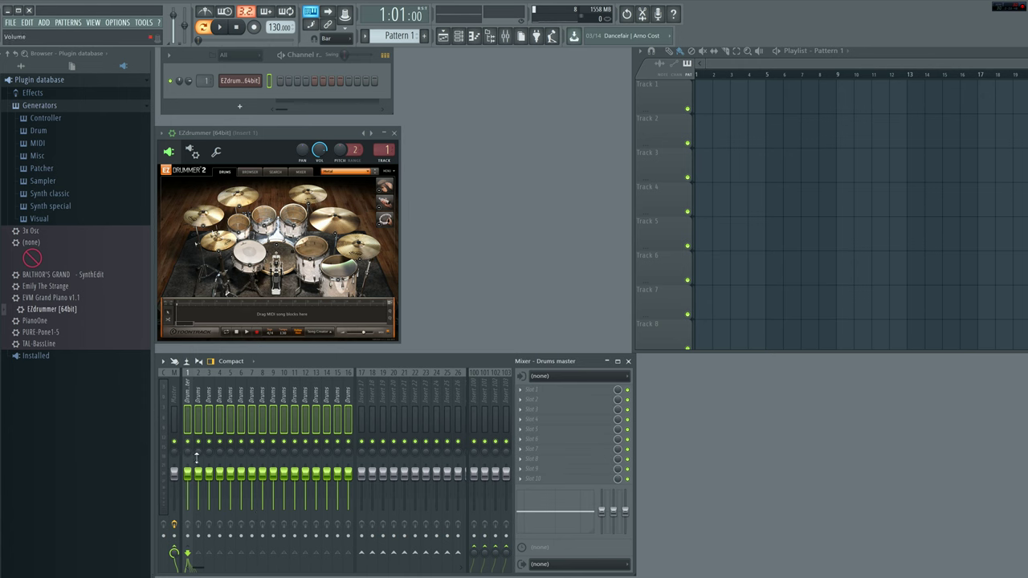
{"action": "left_click", "coordinate": [202, 426]}
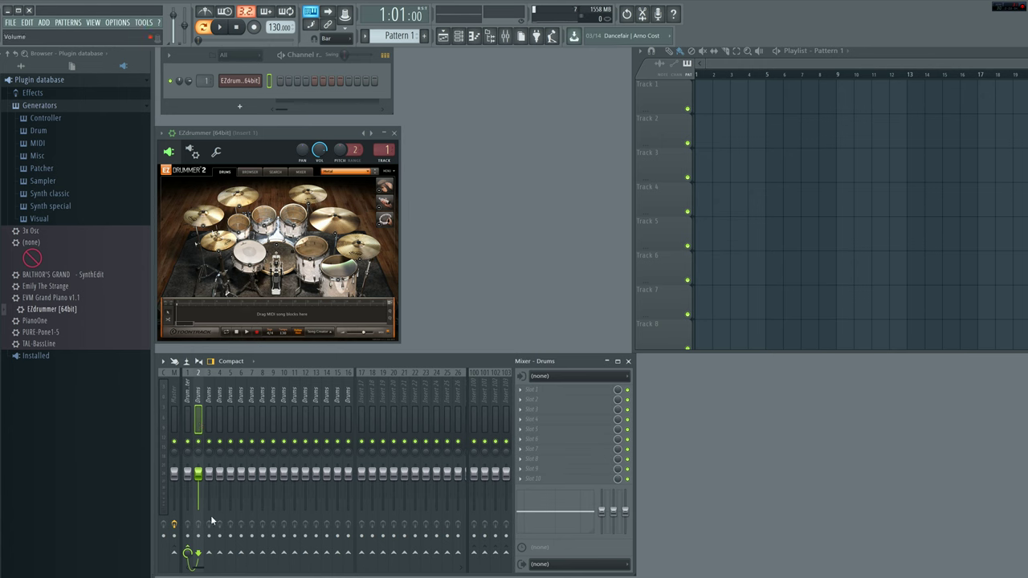
{"action": "left_click", "coordinate": [209, 418]}
{"action": "left_click", "coordinate": [230, 418]}
{"action": "left_click", "coordinate": [273, 418]}
{"action": "left_click", "coordinate": [316, 417]}
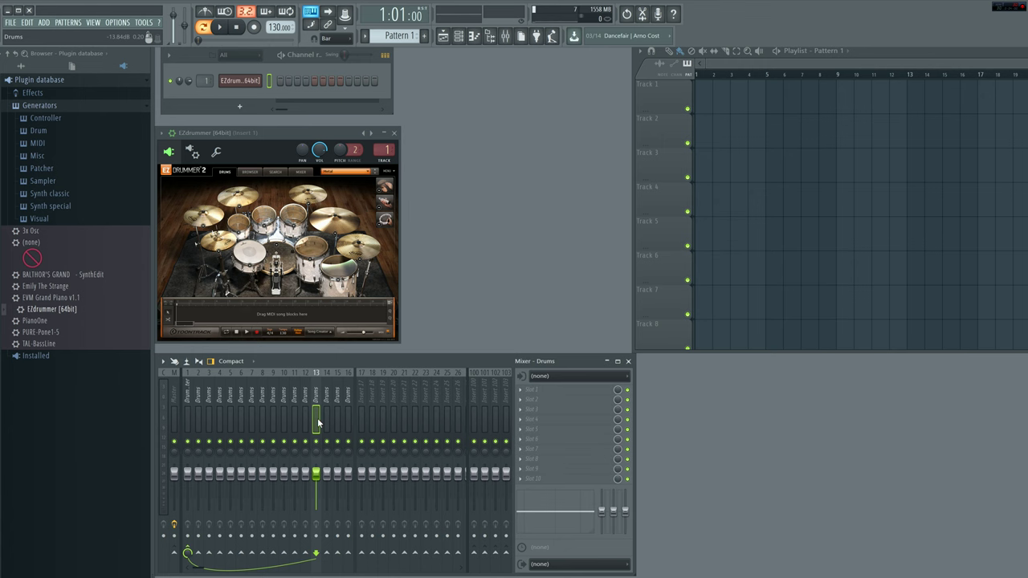
{"action": "left_click", "coordinate": [187, 418]}
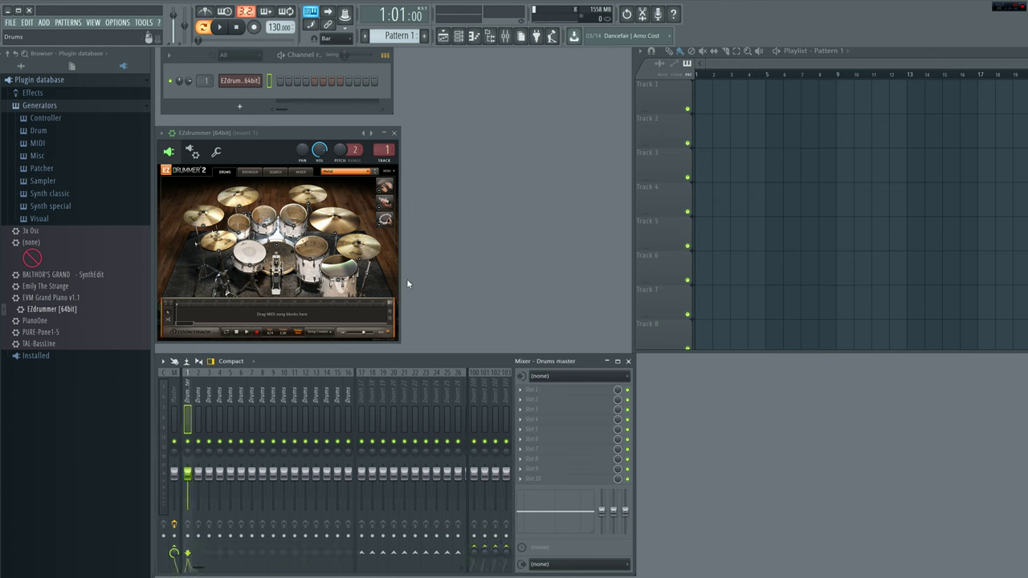
{"action": "left_click", "coordinate": [346, 264]}
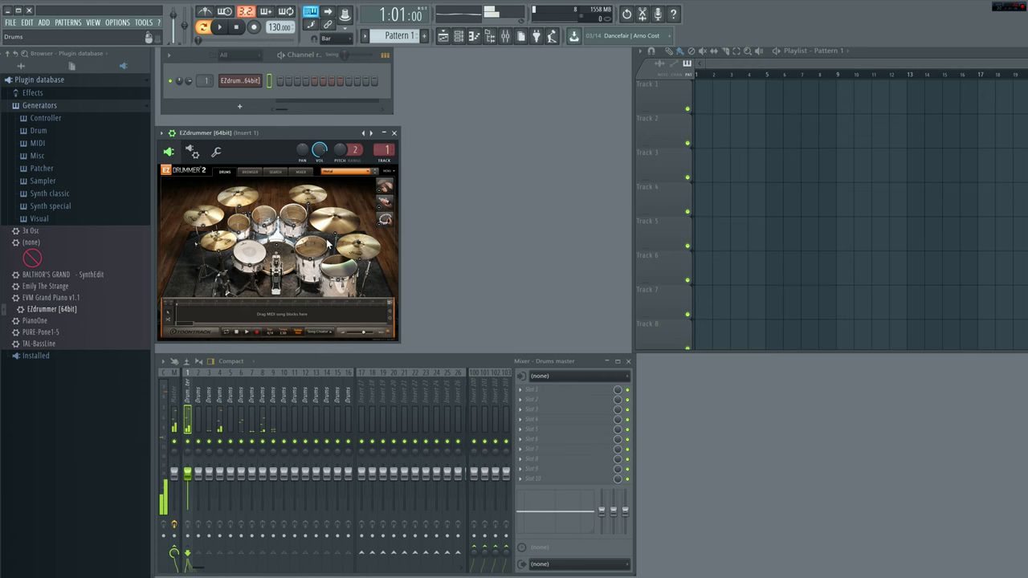
{"action": "left_click", "coordinate": [326, 246]}
{"action": "left_click", "coordinate": [294, 218]}
{"action": "left_click", "coordinate": [265, 216]}
{"action": "left_click", "coordinate": [265, 216]}
{"action": "left_click", "coordinate": [217, 241]}
{"action": "left_click", "coordinate": [369, 236]}
{"action": "left_click", "coordinate": [328, 268]}
{"action": "left_click", "coordinate": [329, 269]}
{"action": "left_click", "coordinate": [251, 257]}
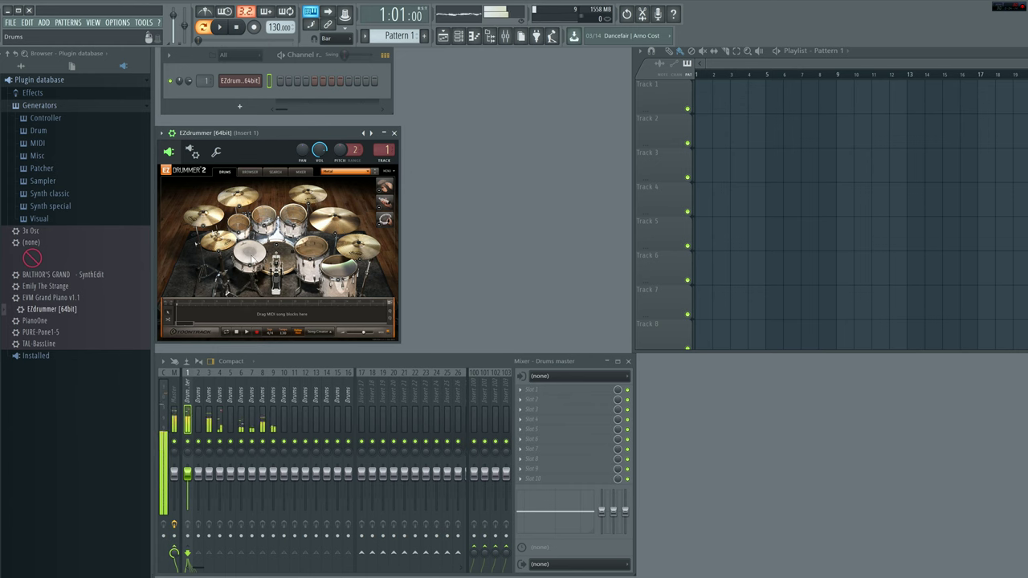
{"action": "left_click", "coordinate": [251, 257]}
{"action": "left_click", "coordinate": [226, 243]}
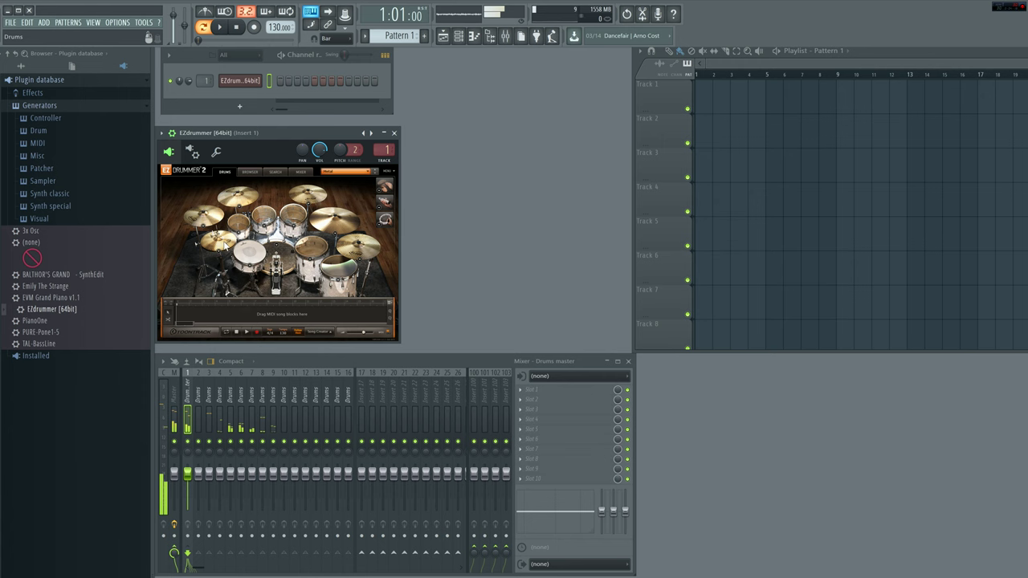
- Open EZdrummer's pattern in the piano roll and draw four kick notes on the beats
{"action": "right_click", "coordinate": [239, 84]}
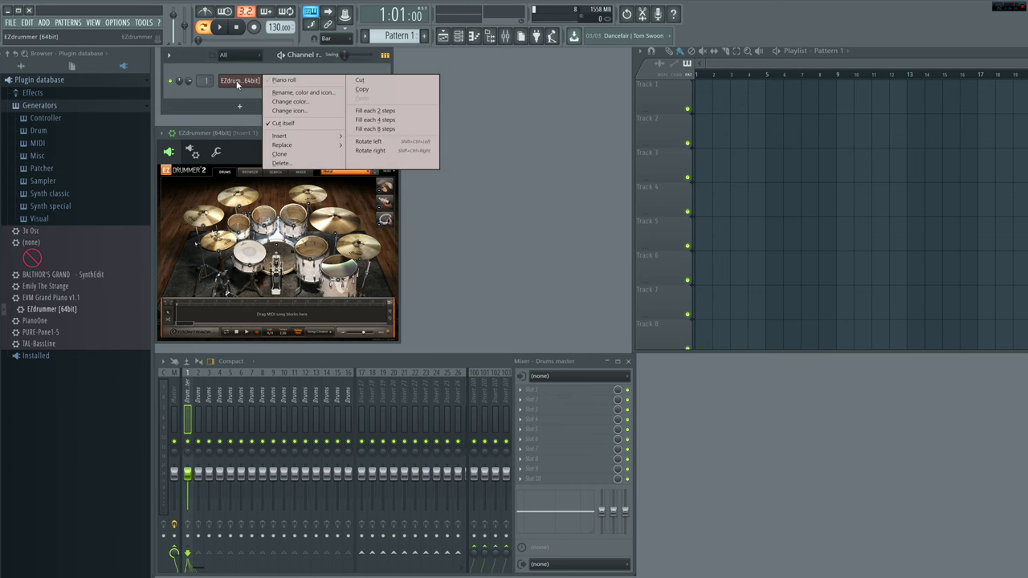
{"action": "left_click", "coordinate": [283, 80]}
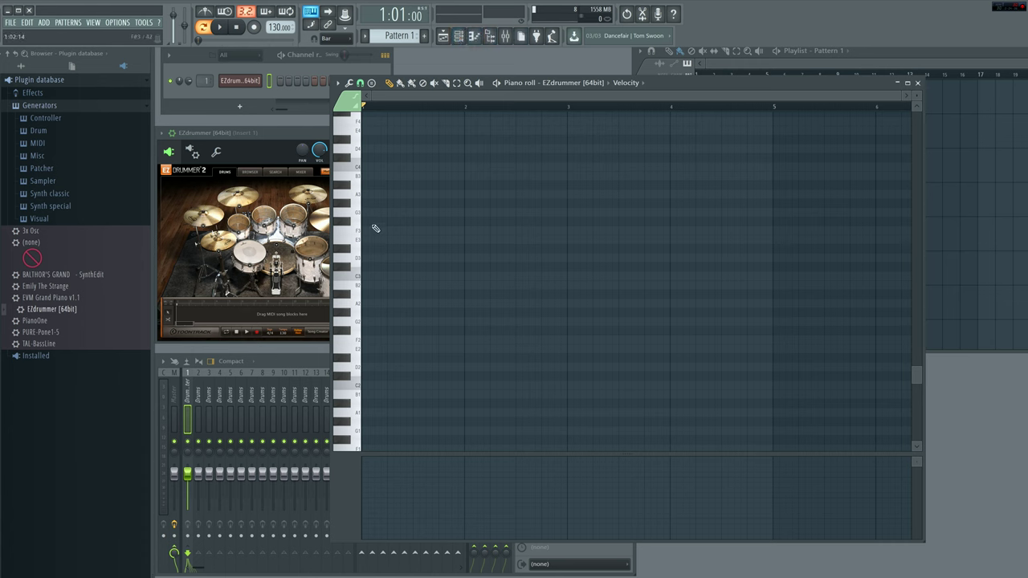
{"action": "left_click", "coordinate": [363, 275]}
{"action": "mouse_move", "coordinate": [363, 275]}
{"action": "left_mouse_down"}
{"action": "mouse_move", "coordinate": [364, 217]}
{"action": "mouse_move", "coordinate": [361, 316]}
{"action": "mouse_move", "coordinate": [364, 276]}
{"action": "left_mouse_up"}
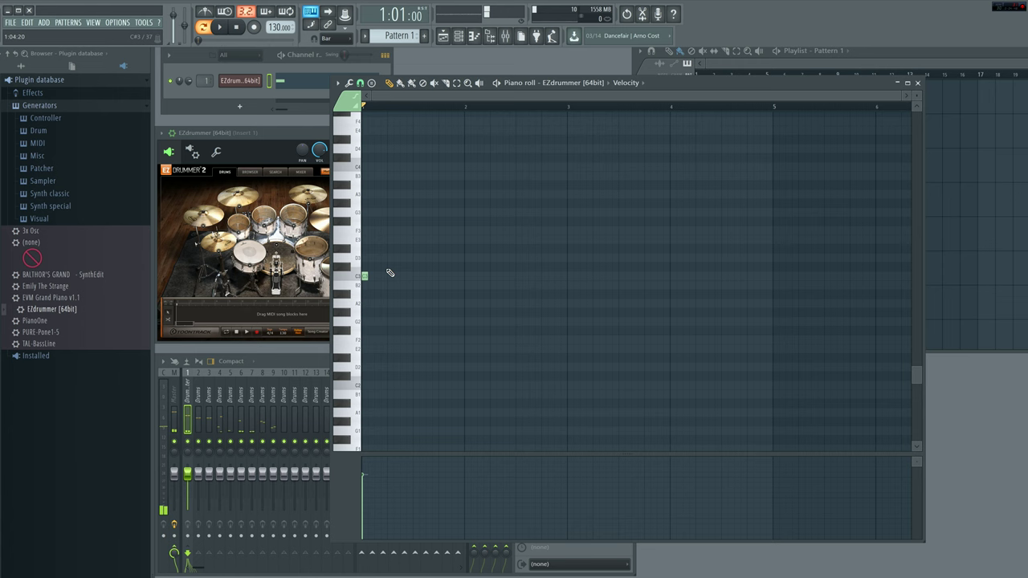
{"action": "left_click", "coordinate": [391, 277]}
{"action": "left_click", "coordinate": [416, 276]}
{"action": "left_click", "coordinate": [442, 277]}
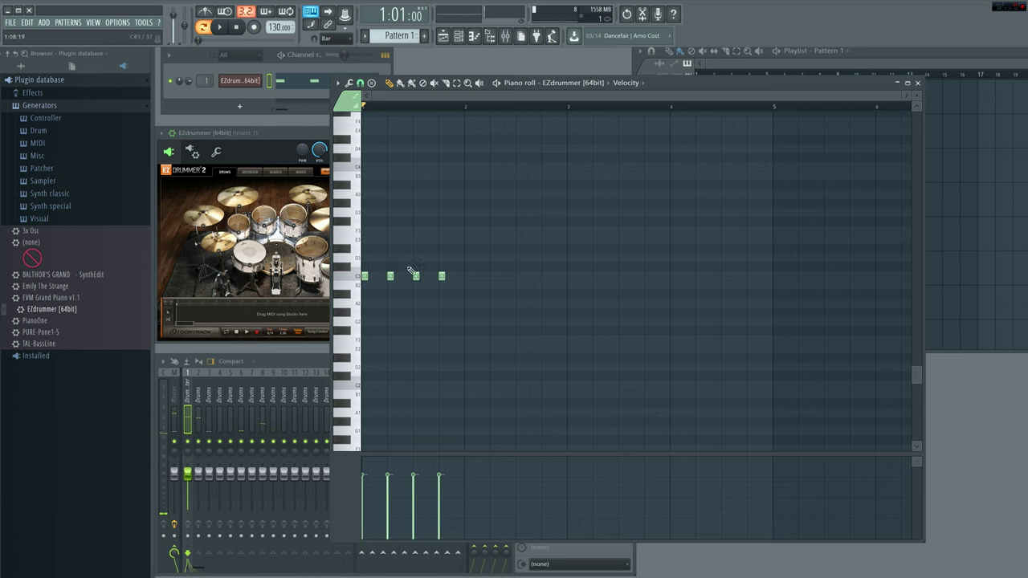
- Add four offbeat notes on a higher drum row
{"action": "mouse_move", "coordinate": [373, 245]}
{"action": "left_mouse_down"}
{"action": "mouse_move", "coordinate": [394, 252]}
{"action": "mouse_move", "coordinate": [369, 246]}
{"action": "mouse_move", "coordinate": [379, 248]}
{"action": "left_mouse_up"}
{"action": "left_click", "coordinate": [403, 249]}
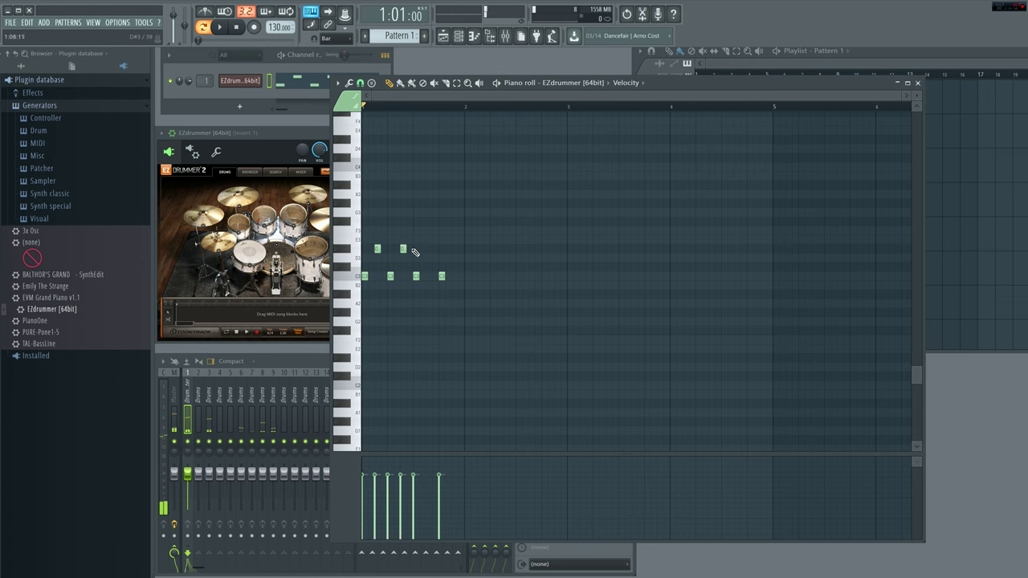
{"action": "left_click", "coordinate": [429, 249]}
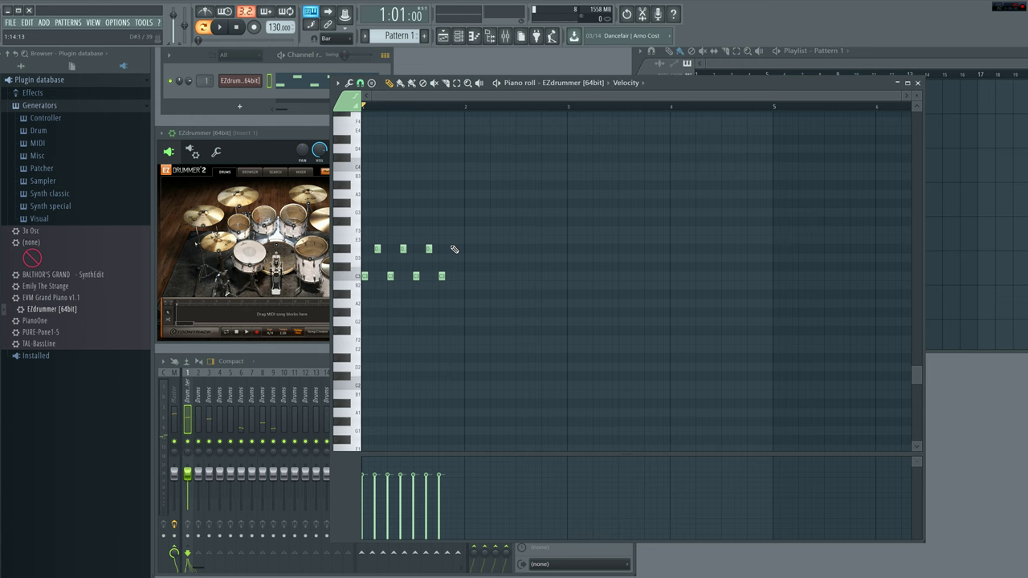
{"action": "left_click", "coordinate": [455, 249]}
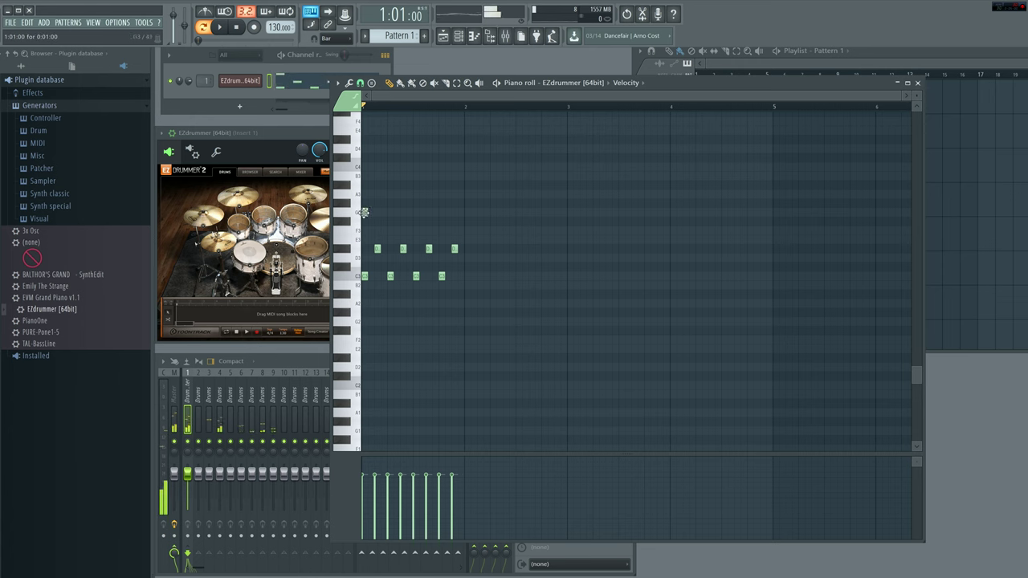
- Draw eight evenly spaced eighth-note hi-hat notes across the top row
{"action": "left_click", "coordinate": [364, 231]}
{"action": "left_click_drag", "start_coordinate": [365, 232], "coordinate": [366, 222]}
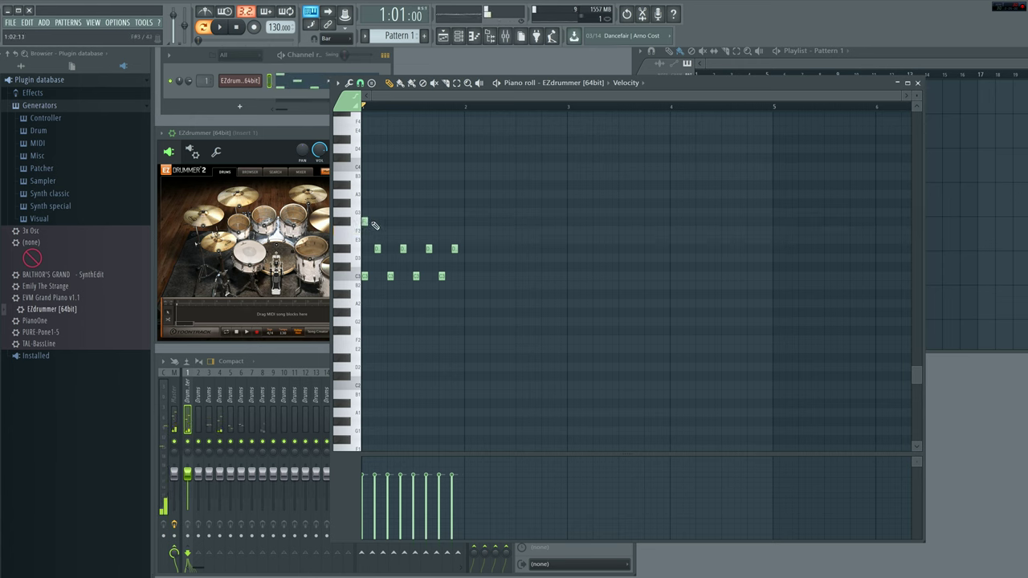
{"action": "left_click", "coordinate": [384, 224]}
{"action": "left_click", "coordinate": [394, 225]}
{"action": "left_click", "coordinate": [406, 225]}
{"action": "left_click", "coordinate": [419, 225]}
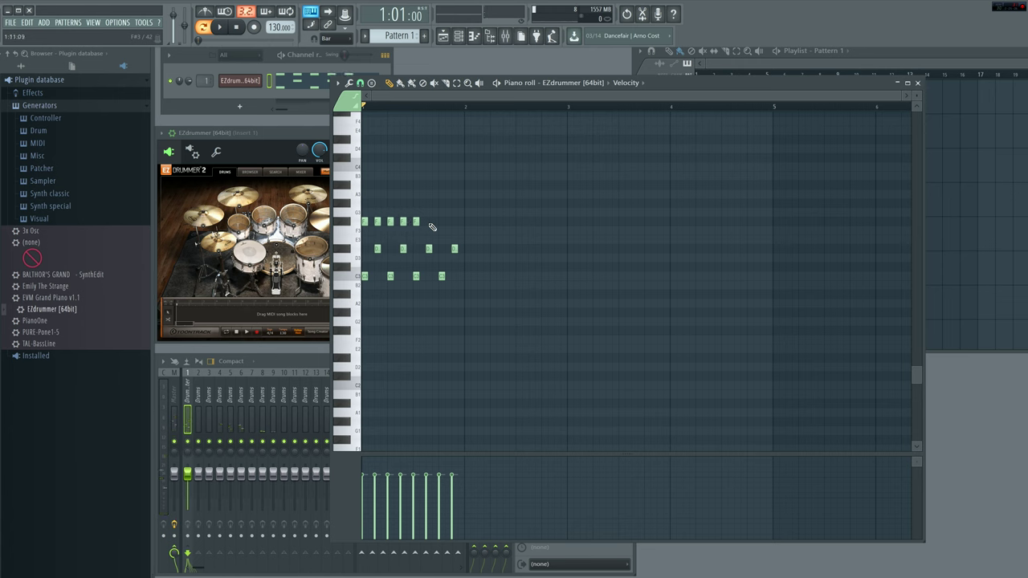
{"action": "left_click", "coordinate": [432, 226]}
{"action": "left_click", "coordinate": [445, 225]}
{"action": "left_click", "coordinate": [455, 226]}
{"action": "left_click", "coordinate": [506, 85]}
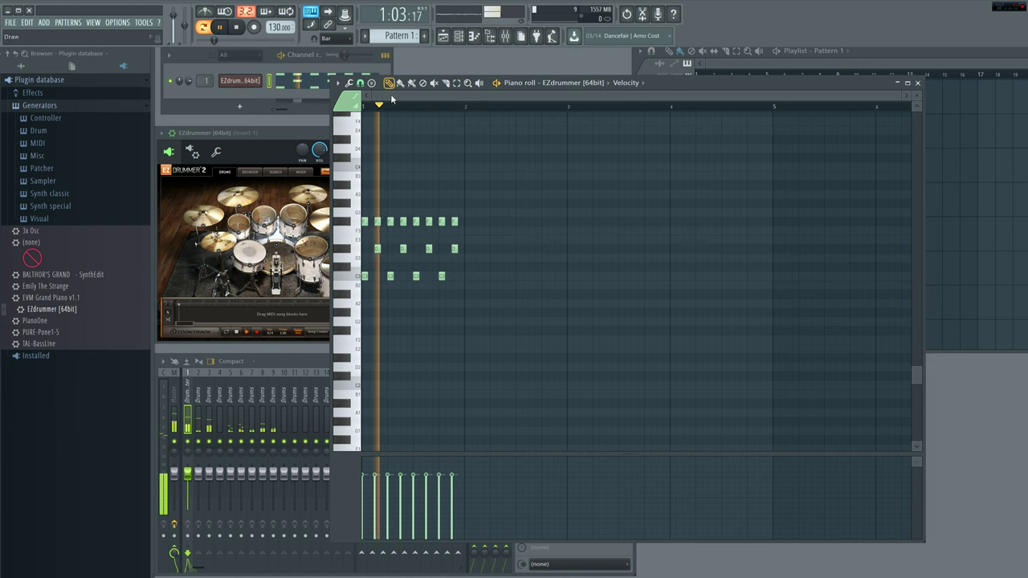
{"action": "left_click", "coordinate": [497, 82]}
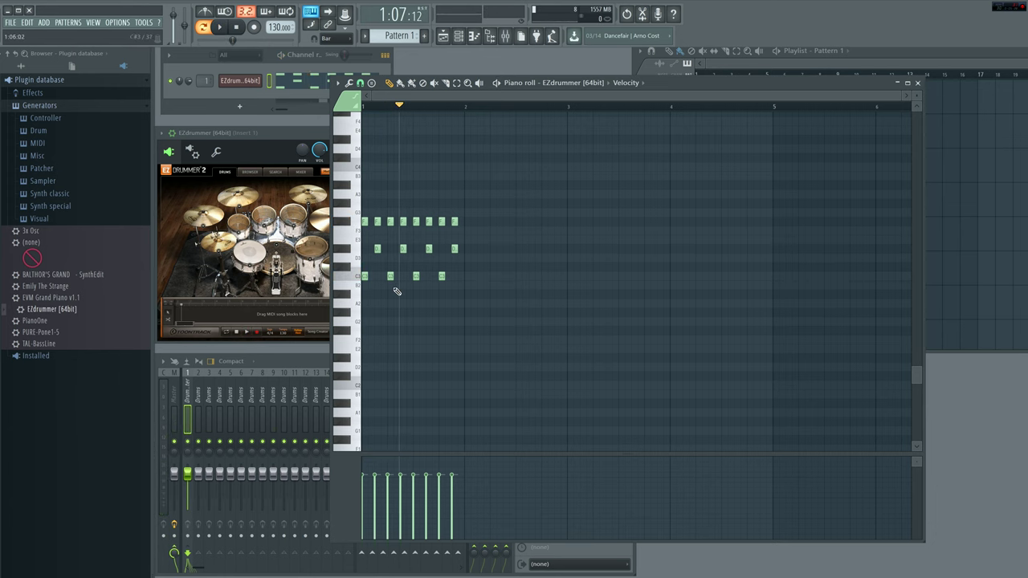
{"action": "scroll", "coordinate": [485, 335], "scroll_direction": "up", "scroll_amount": 3}
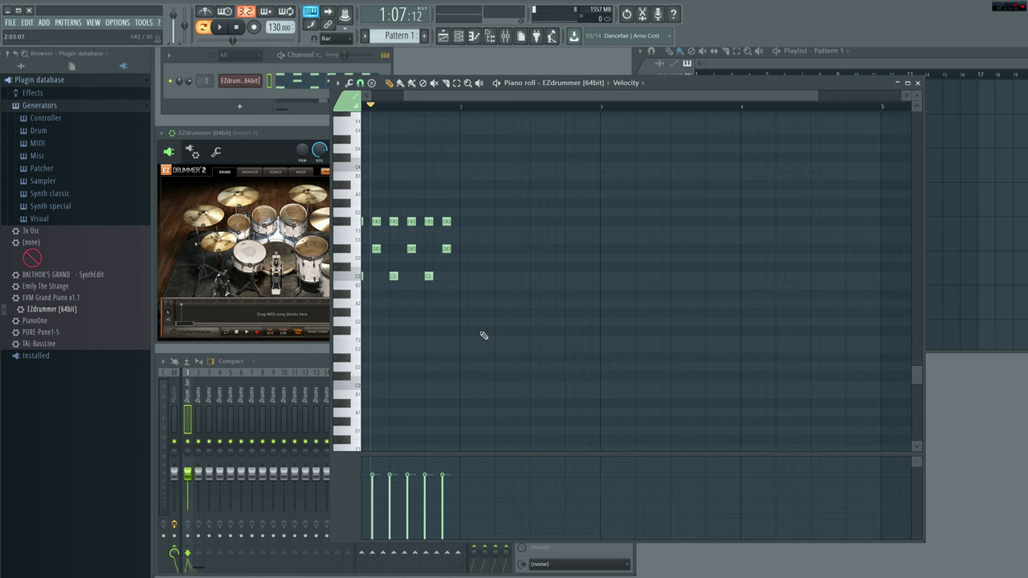
{"action": "scroll", "coordinate": [484, 335], "scroll_direction": "up", "scroll_amount": 3}
{"action": "left_click_drag", "start_coordinate": [478, 338], "coordinate": [553, 352]}
{"action": "scroll", "coordinate": [498, 337], "scroll_direction": "down", "scroll_amount": 4}
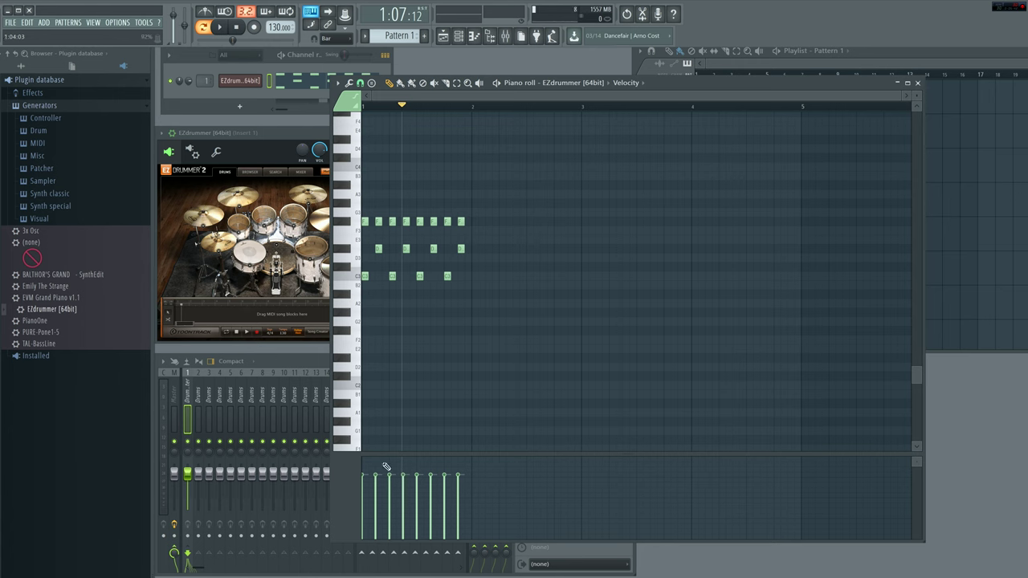
- Lower and raise note velocities in the velocity lane, then play and stop the pattern
{"action": "mouse_move", "coordinate": [377, 477]}
{"action": "left_mouse_down"}
{"action": "mouse_move", "coordinate": [366, 513]}
{"action": "mouse_move", "coordinate": [369, 497]}
{"action": "mouse_move", "coordinate": [411, 485]}
{"action": "mouse_move", "coordinate": [405, 471]}
{"action": "mouse_move", "coordinate": [402, 499]}
{"action": "mouse_move", "coordinate": [445, 490]}
{"action": "left_mouse_up"}
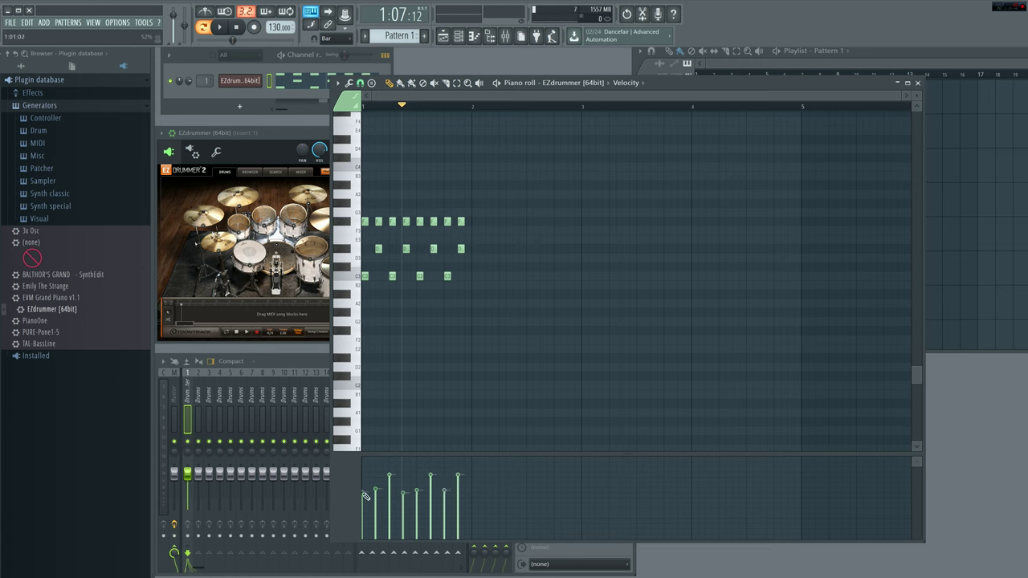
{"action": "left_click_drag", "start_coordinate": [365, 495], "coordinate": [366, 480]}
{"action": "left_click_drag", "start_coordinate": [496, 83], "coordinate": [496, 87]}
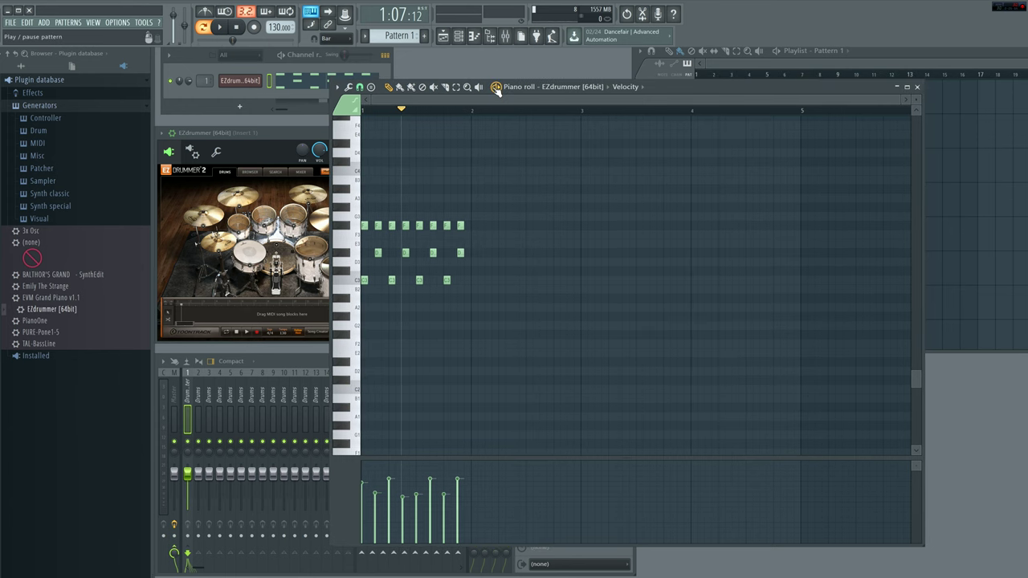
{"action": "key", "text": "space"}
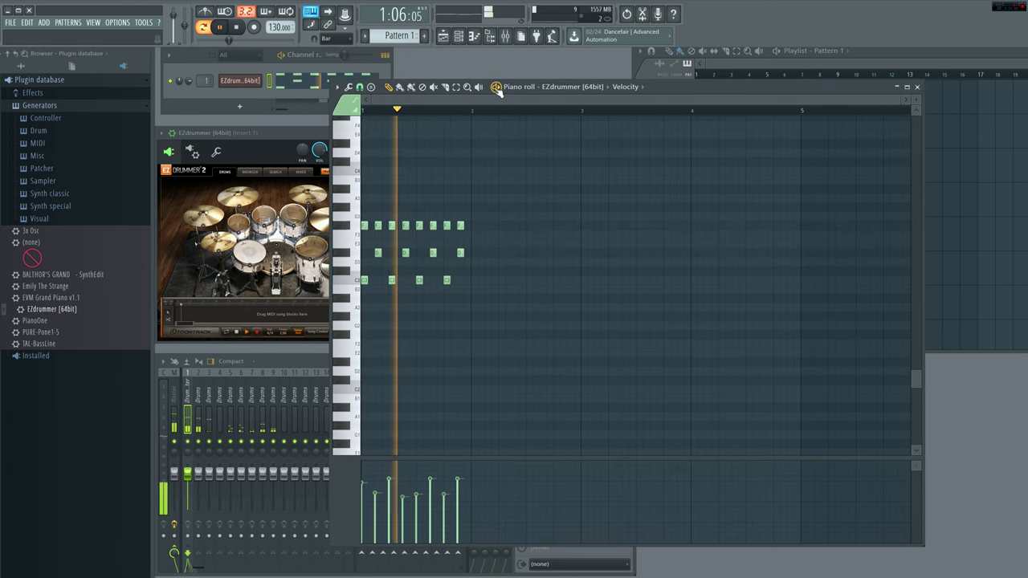
{"action": "key", "text": "space"}
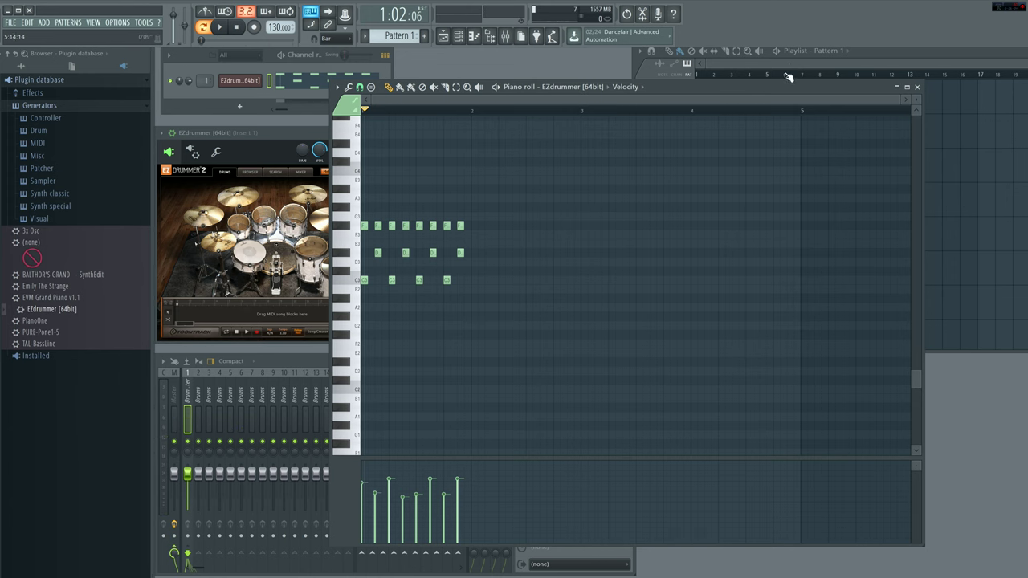
- Close the piano roll and filter EZdrummer's groove search to the Metal genre
{"action": "left_click", "coordinate": [918, 87]}
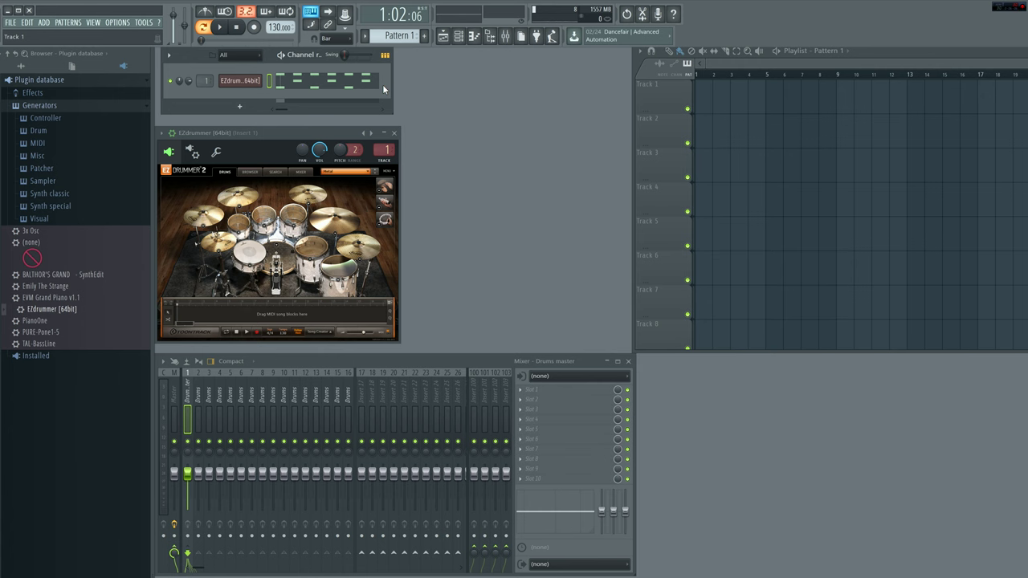
{"action": "left_click", "coordinate": [275, 172]}
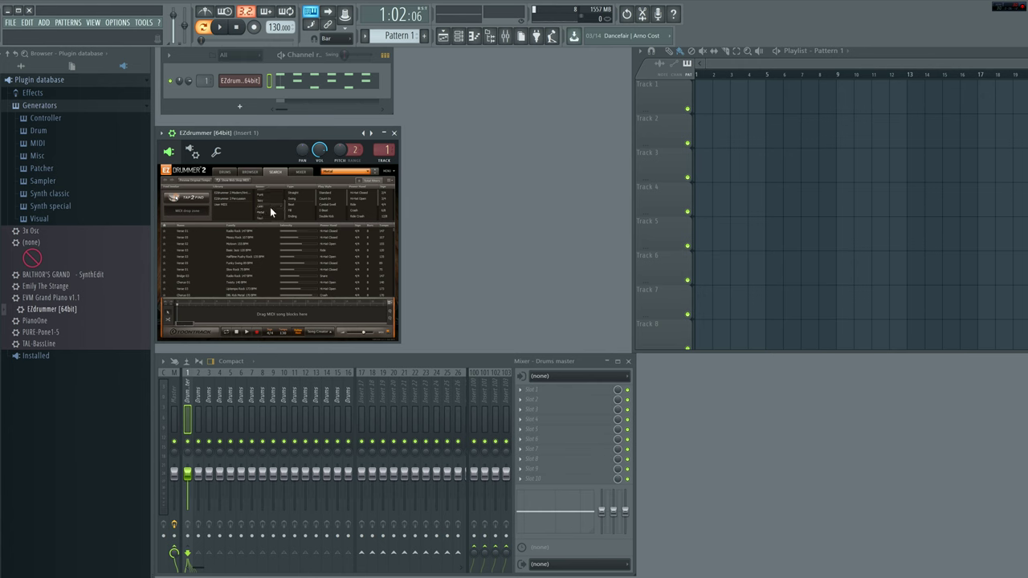
{"action": "left_click", "coordinate": [269, 210]}
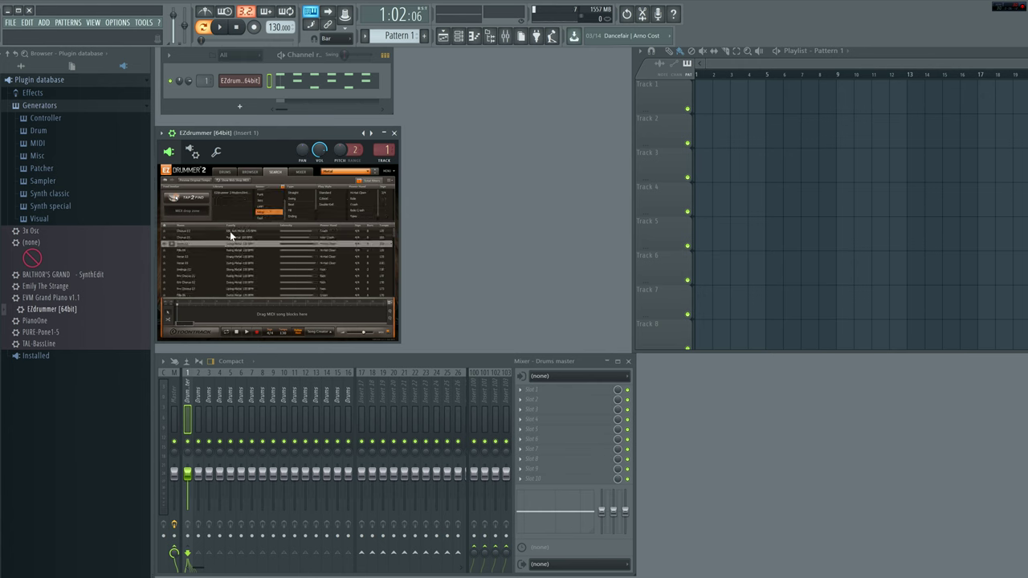
{"action": "scroll", "coordinate": [212, 253], "scroll_direction": "down", "scroll_amount": 3}
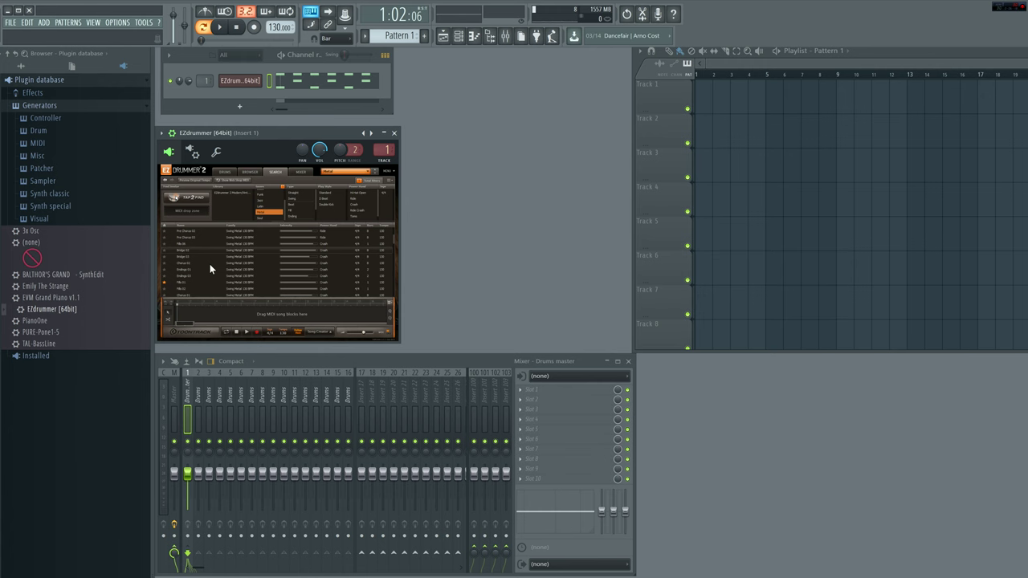
- Lay three Swing Metal grooves in sequence on EZdrummer's song track and audition them
{"action": "left_click_drag", "start_coordinate": [197, 257], "coordinate": [180, 318]}
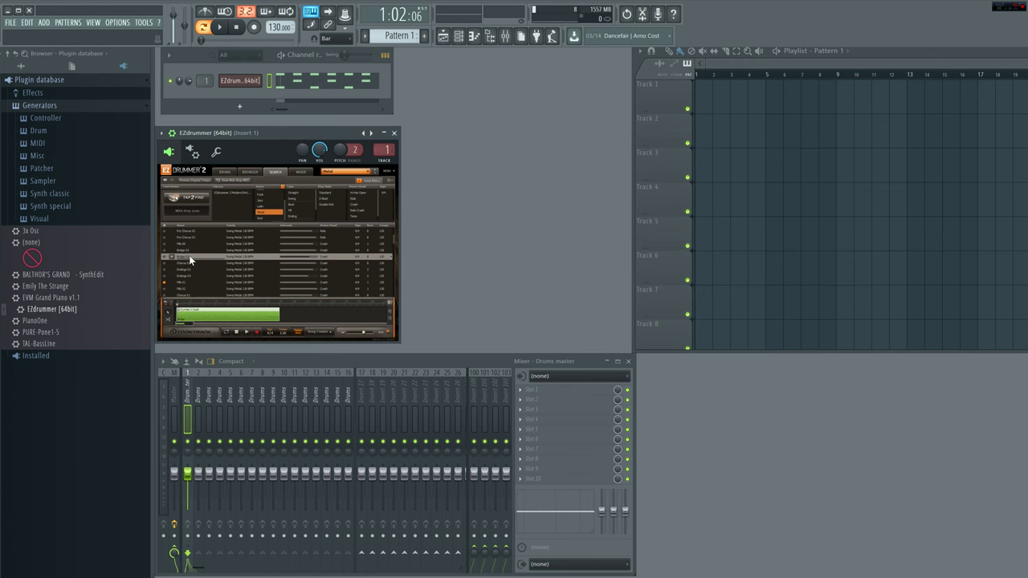
{"action": "left_click_drag", "start_coordinate": [190, 268], "coordinate": [293, 314]}
{"action": "left_click_drag", "start_coordinate": [201, 289], "coordinate": [310, 317]}
{"action": "left_click", "coordinate": [247, 332]}
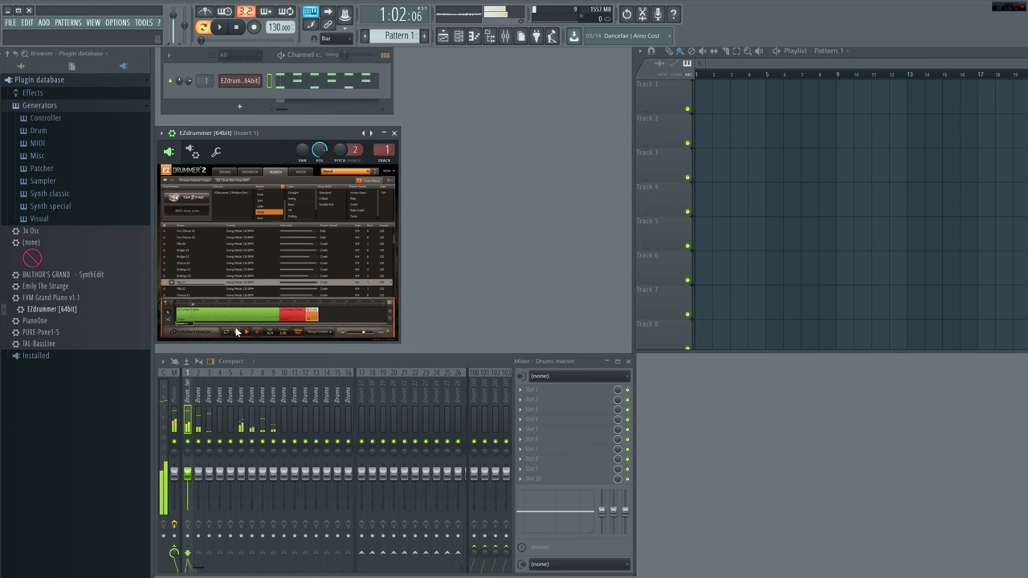
{"action": "left_click", "coordinate": [237, 336]}
- Select the groove blocks and drop the song track into the EZdrummer channel's pattern
{"action": "left_click", "coordinate": [233, 313]}
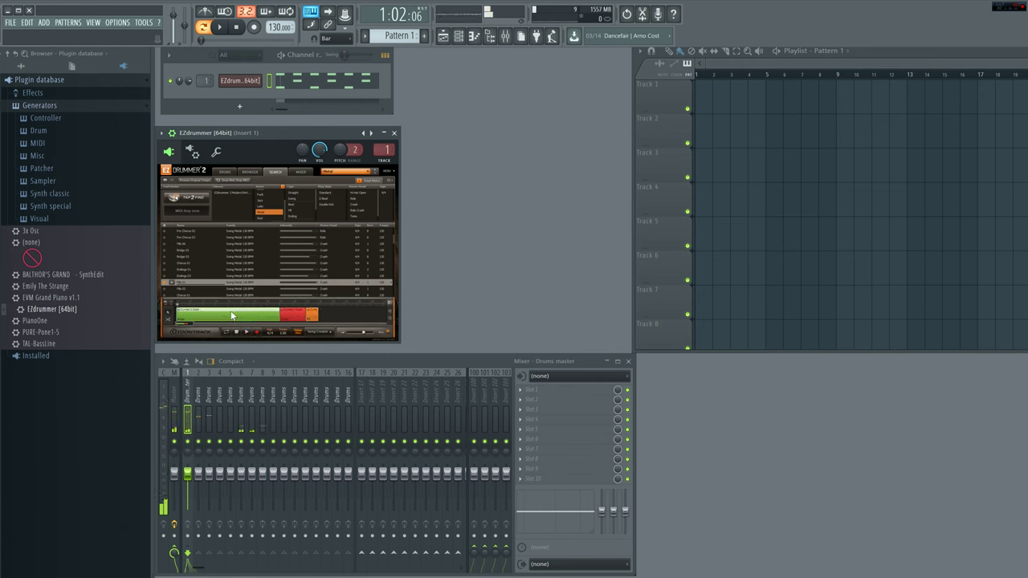
{"action": "left_click", "coordinate": [291, 319]}
{"action": "left_click_drag", "start_coordinate": [241, 316], "coordinate": [245, 86]}
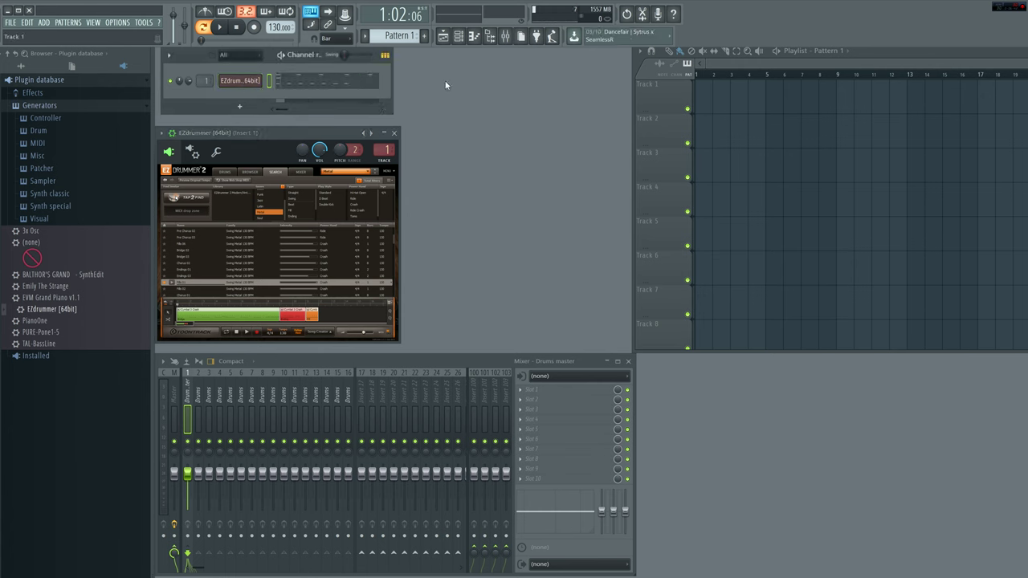
- Paint Pattern 1 at bar 1 of Playlist Track 1 and play the arrangement through once
{"action": "left_click", "coordinate": [702, 98]}
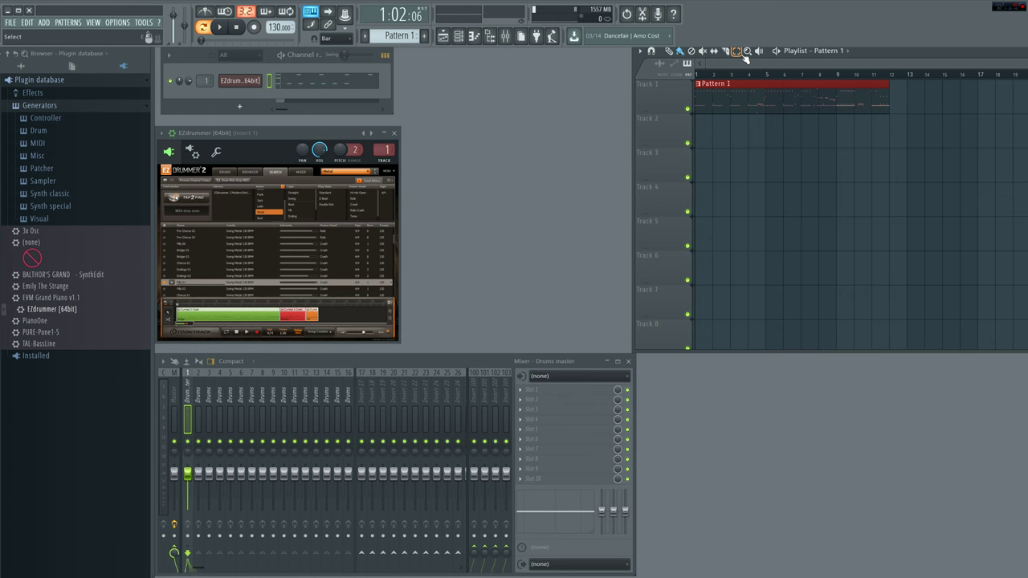
{"action": "left_click", "coordinate": [777, 51]}
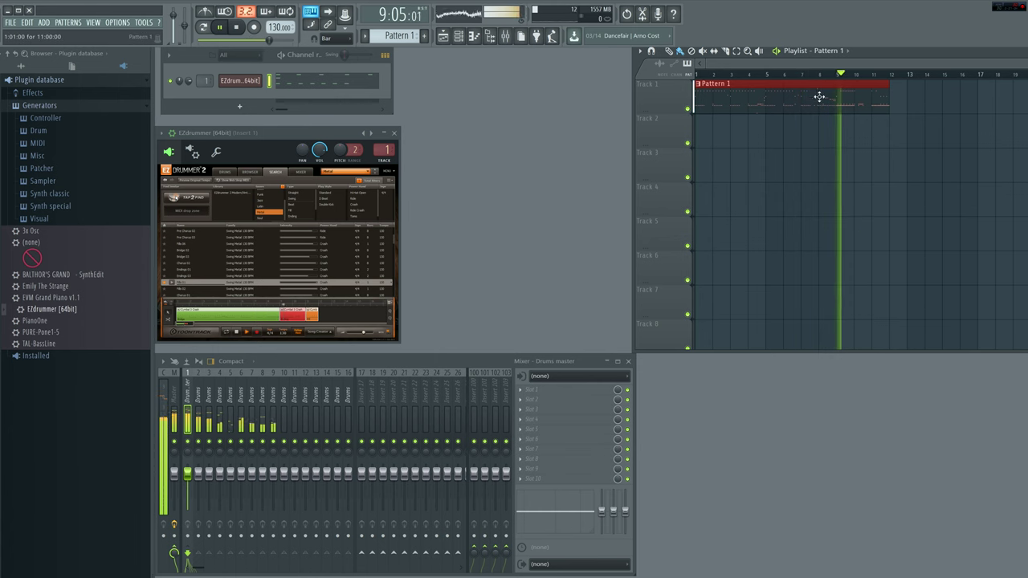
{"action": "left_click", "coordinate": [239, 28]}
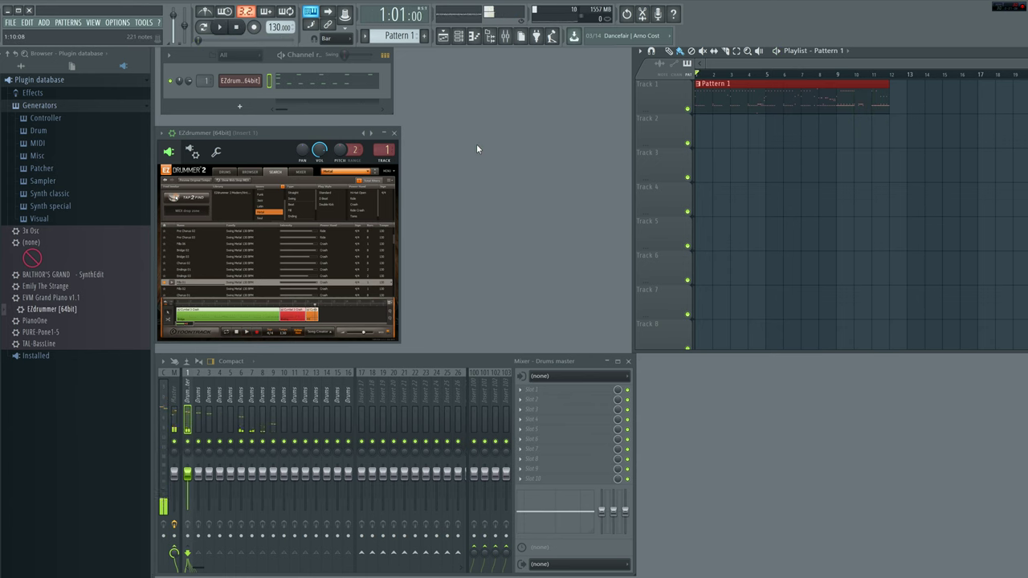